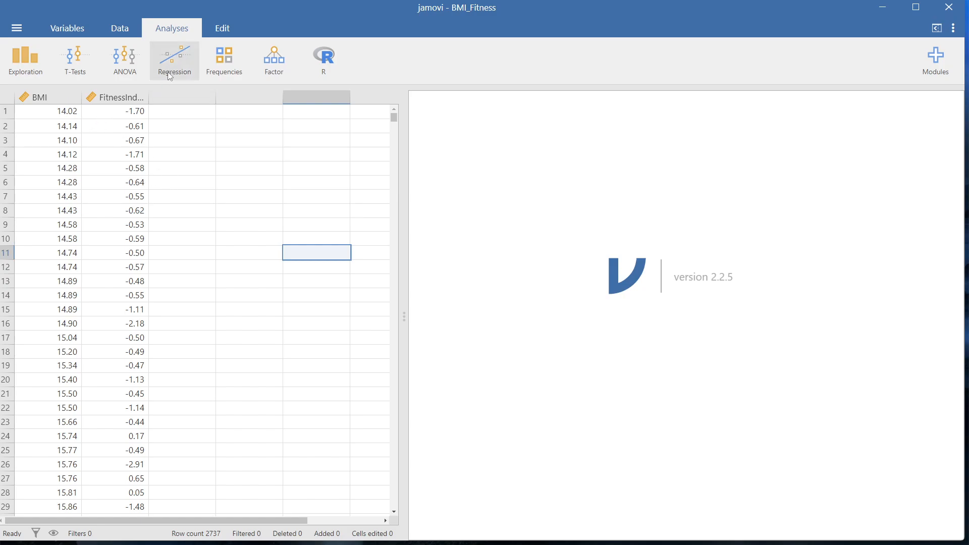
# - Create a scatterplot with BMI on the X-axis and FitnessIndex on the Y-axis
pyautogui.click(34, 73)
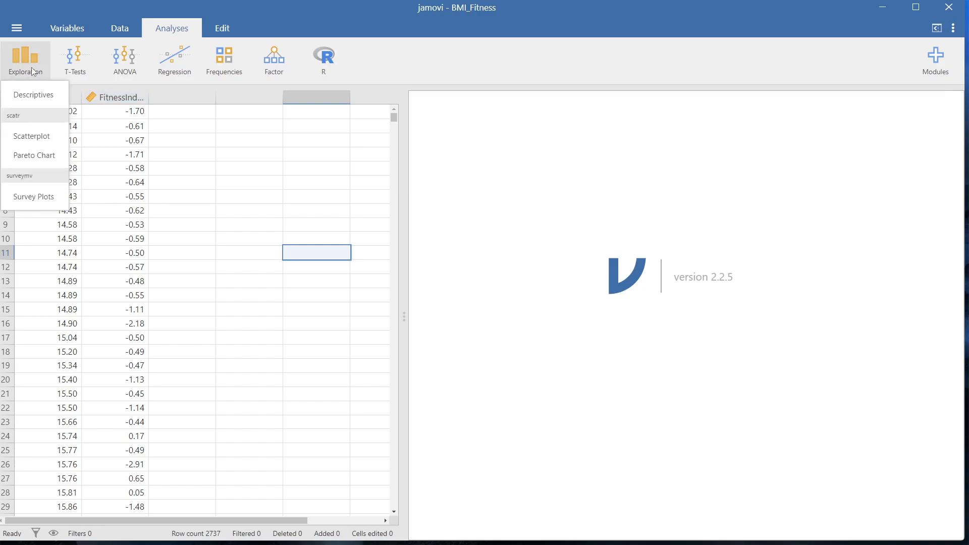
pyautogui.click(46, 135)
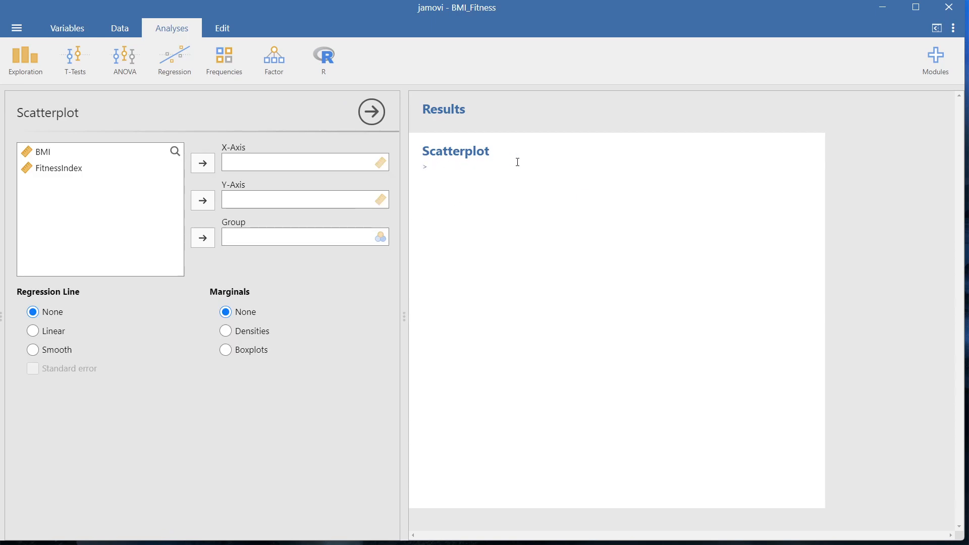
pyautogui.click(928, 60)
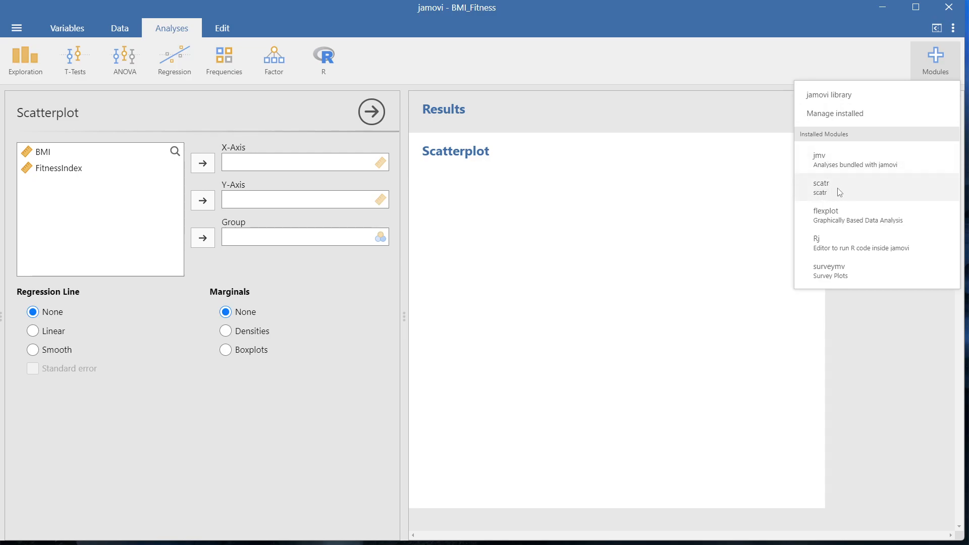
pyautogui.click(677, 188)
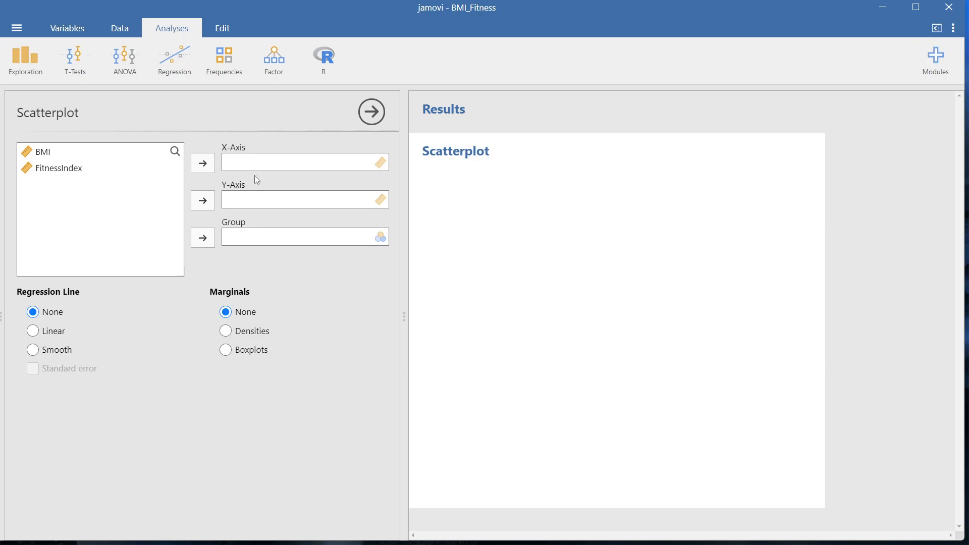
pyautogui.click(49, 156)
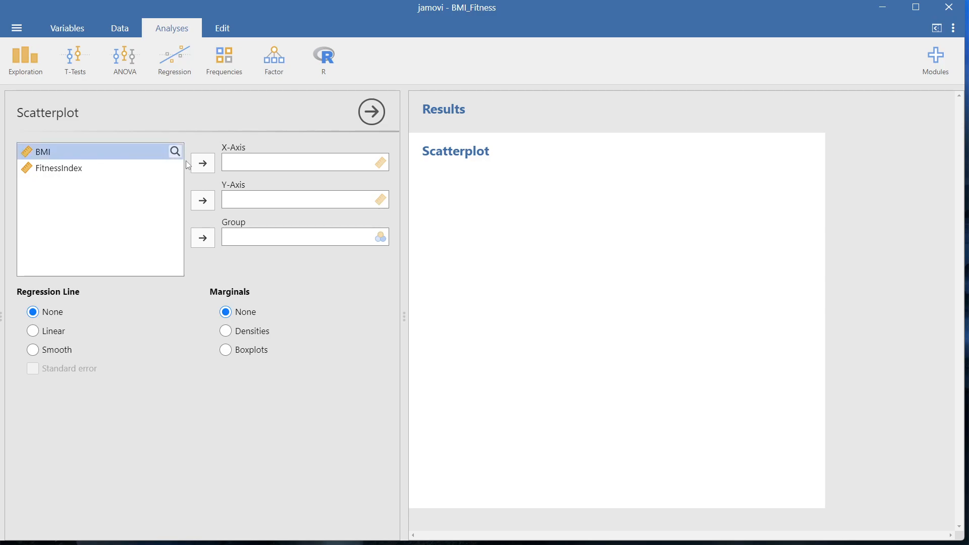
pyautogui.click(203, 163)
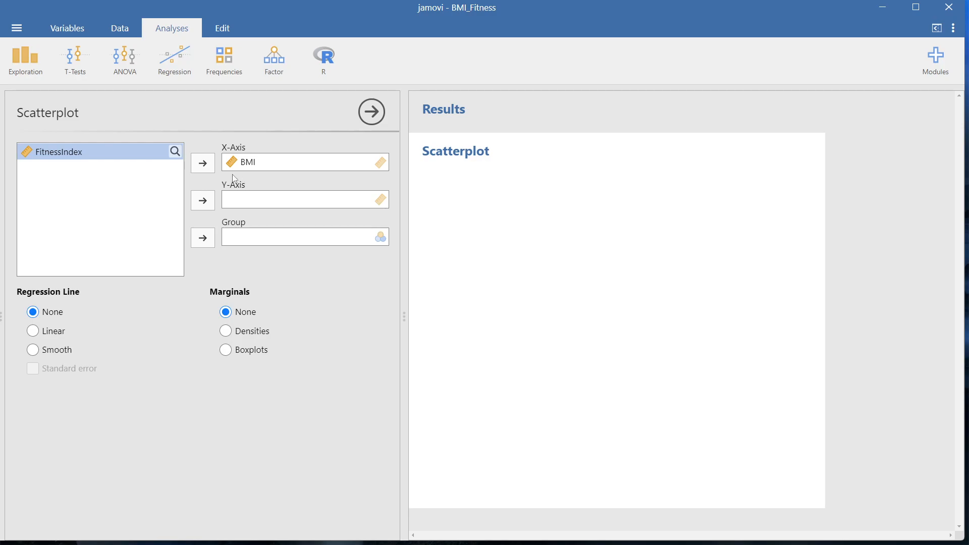
pyautogui.click(204, 201)
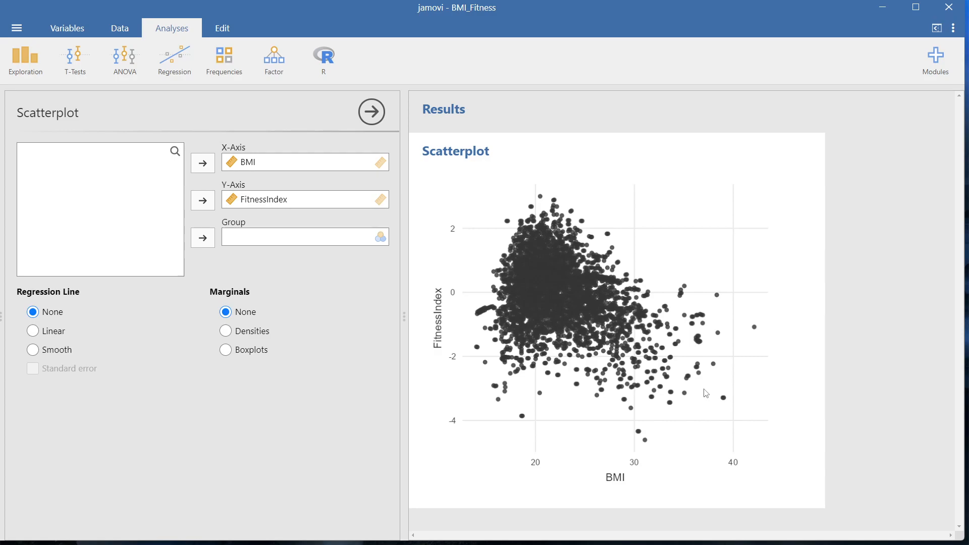
# - Add a linear regression line with its standard error to the scatterplot
pyautogui.click(57, 335)
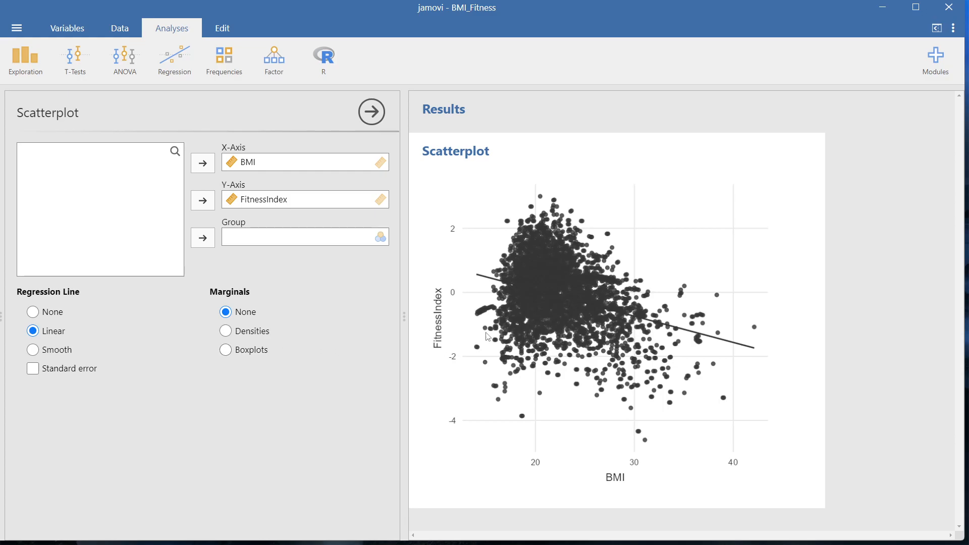
pyautogui.click(31, 373)
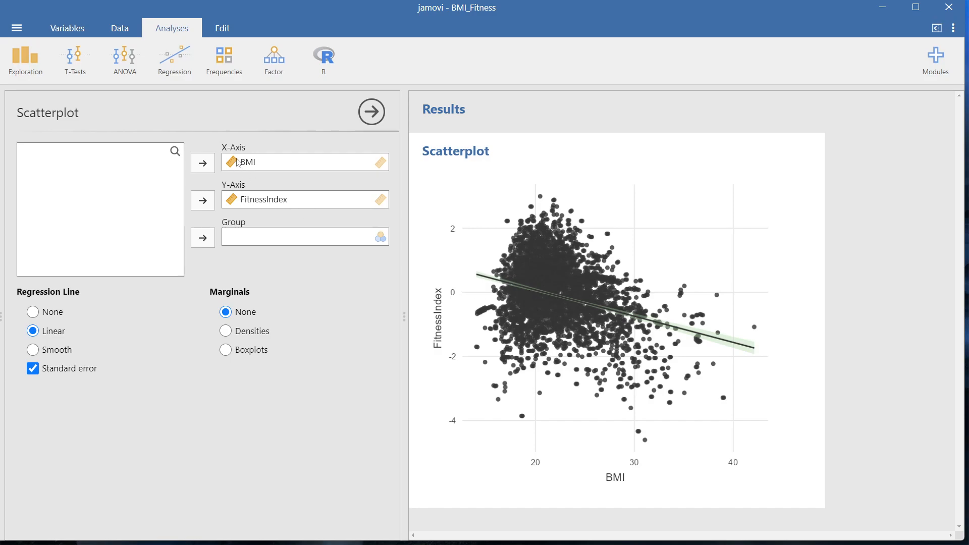
# - Set up a linear regression with FitnessIndex as the dependent variable and BMI as the covariate
pyautogui.click(184, 67)
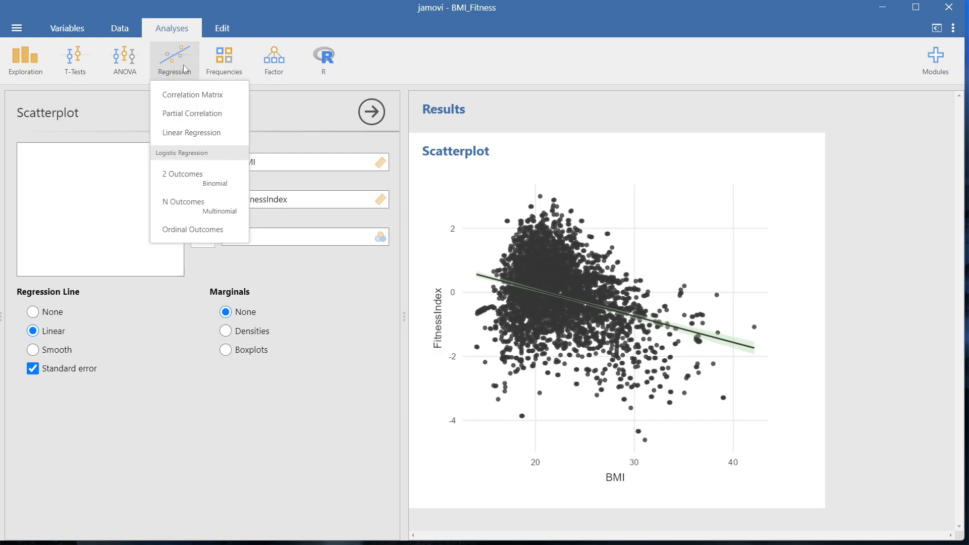
pyautogui.click(180, 134)
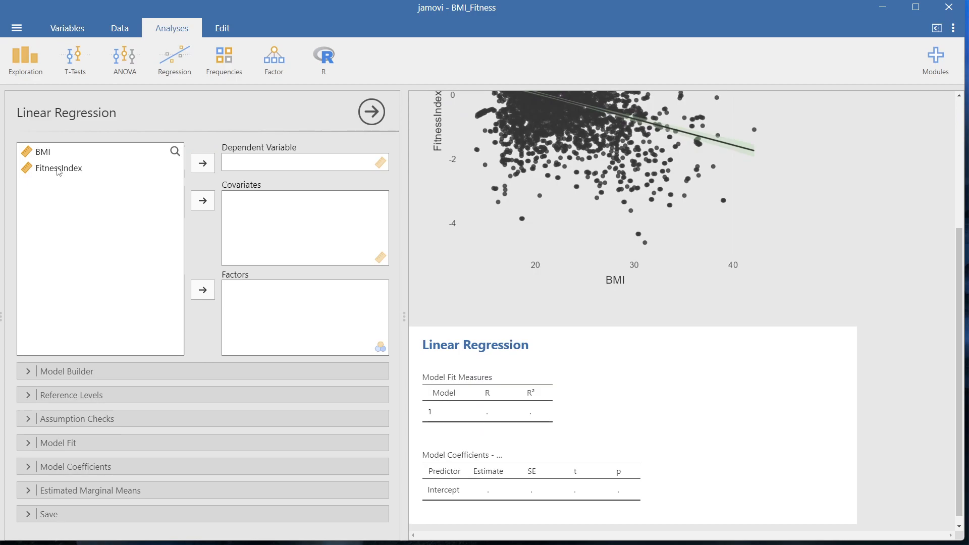
pyautogui.click(59, 170)
pyautogui.click(203, 164)
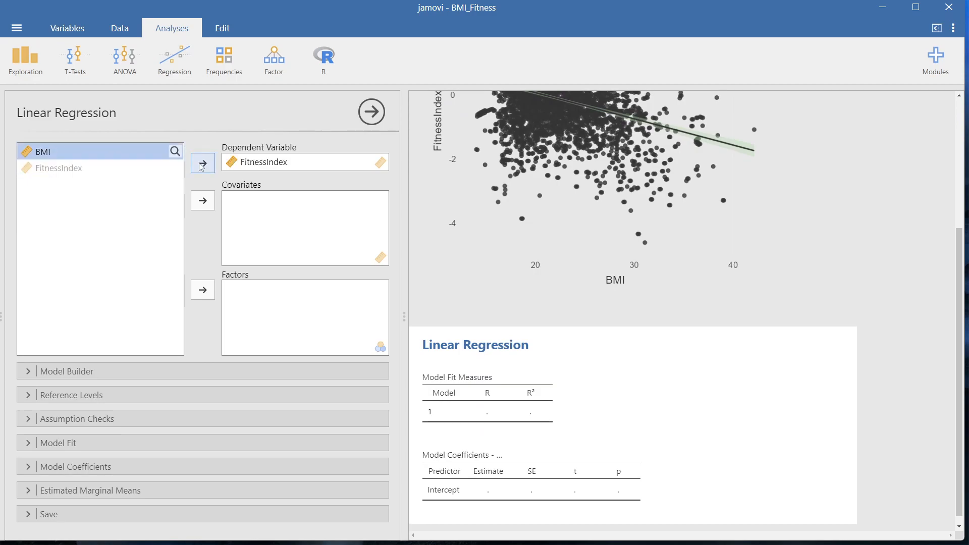
pyautogui.click(201, 201)
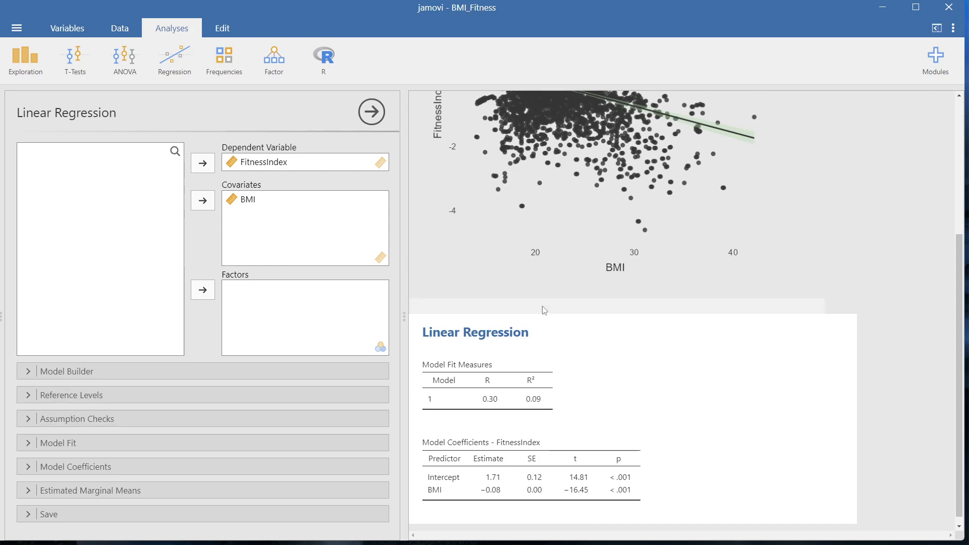
# - Add Adjusted R² and the overall model F test to the regression's model fit output
pyautogui.scroll(3, 543, 309)
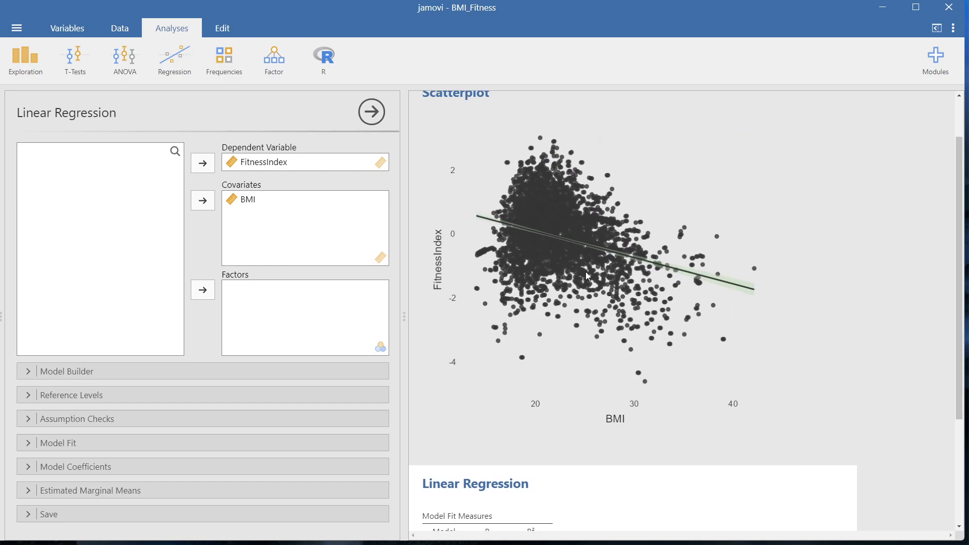
pyautogui.scroll(-3, 587, 275)
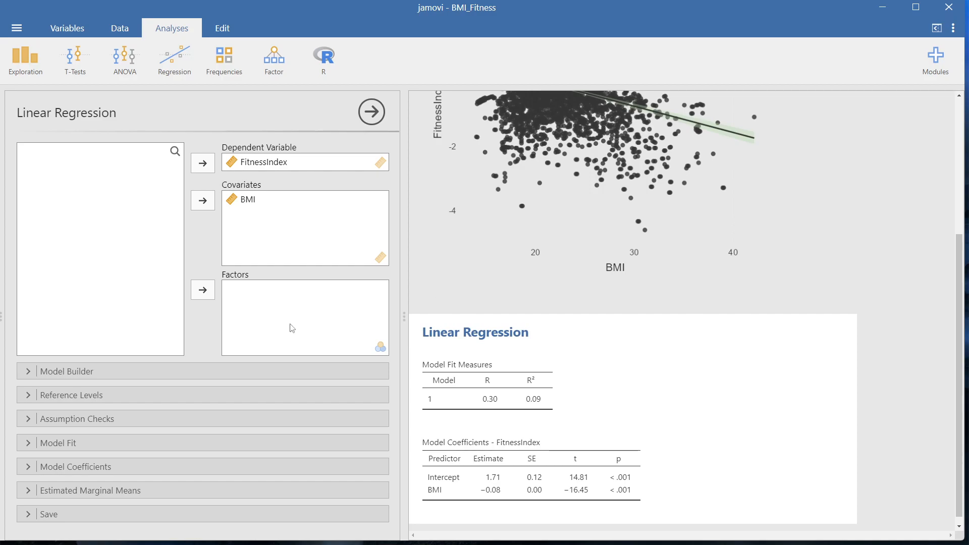
pyautogui.click(29, 442)
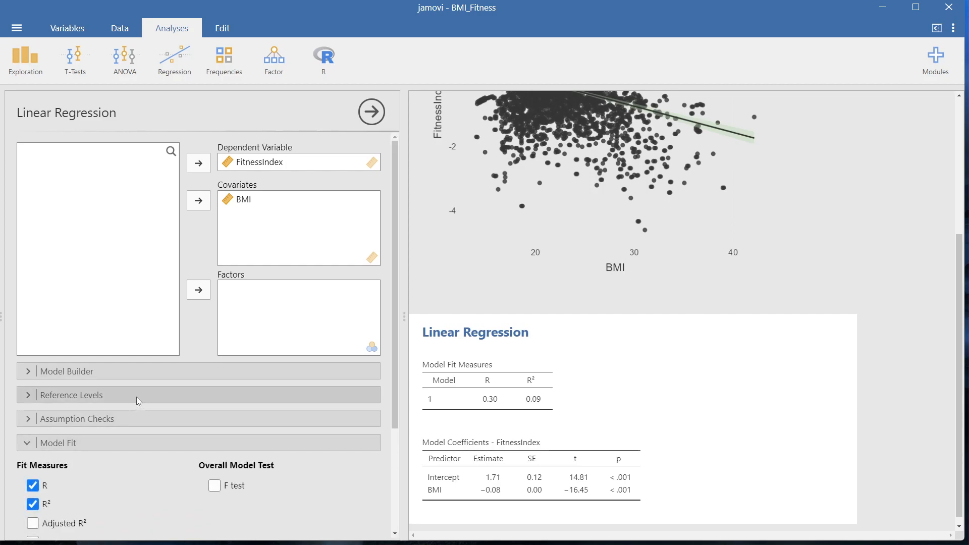
pyautogui.scroll(-3, 136, 397)
pyautogui.click(33, 382)
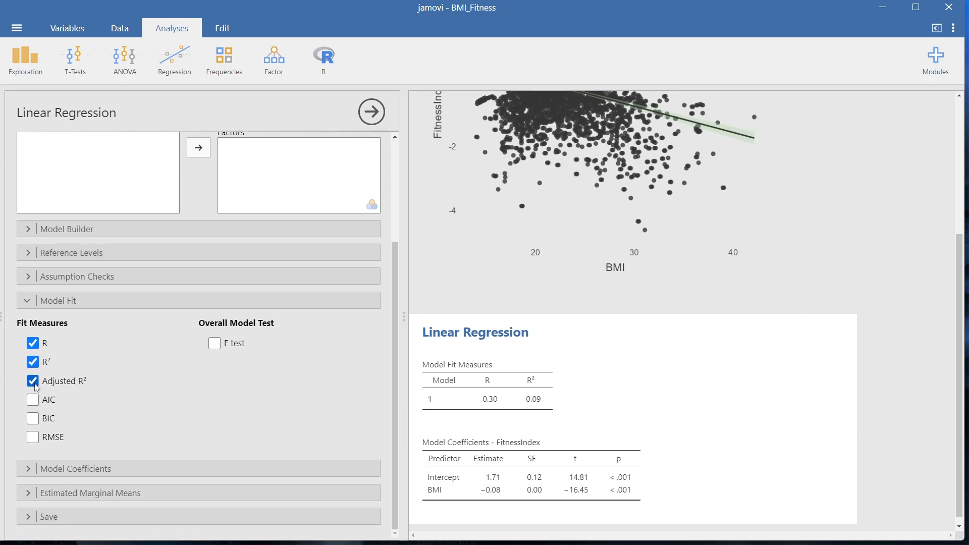
pyautogui.click(215, 345)
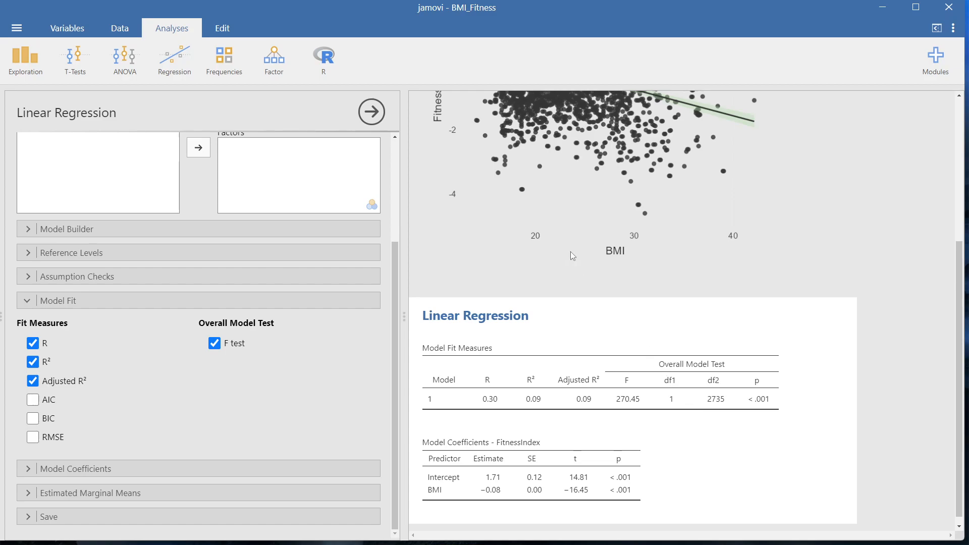
# - Compare the scatterplot's regression line with the linear regression's model fit measures and model coefficients
pyautogui.scroll(3, 567, 245)
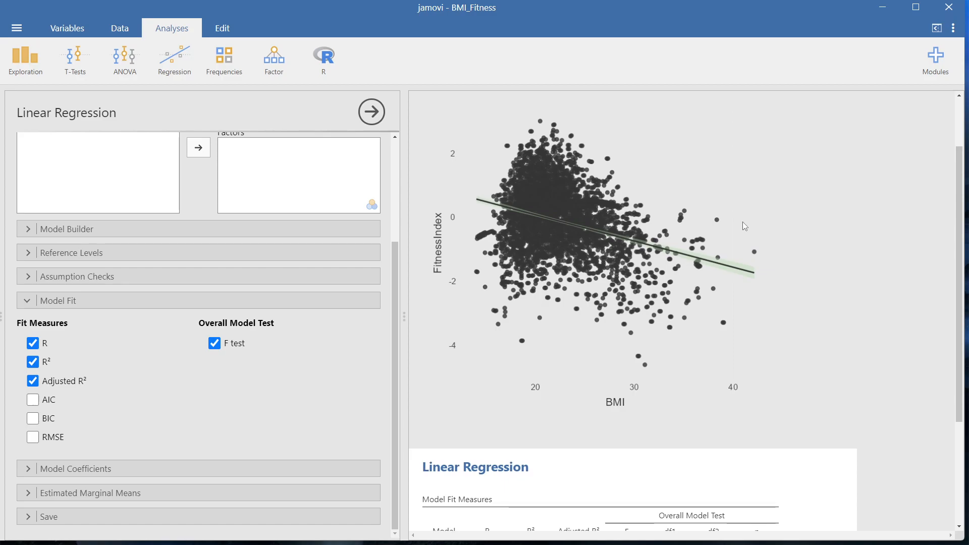
pyautogui.scroll(-3, 737, 231)
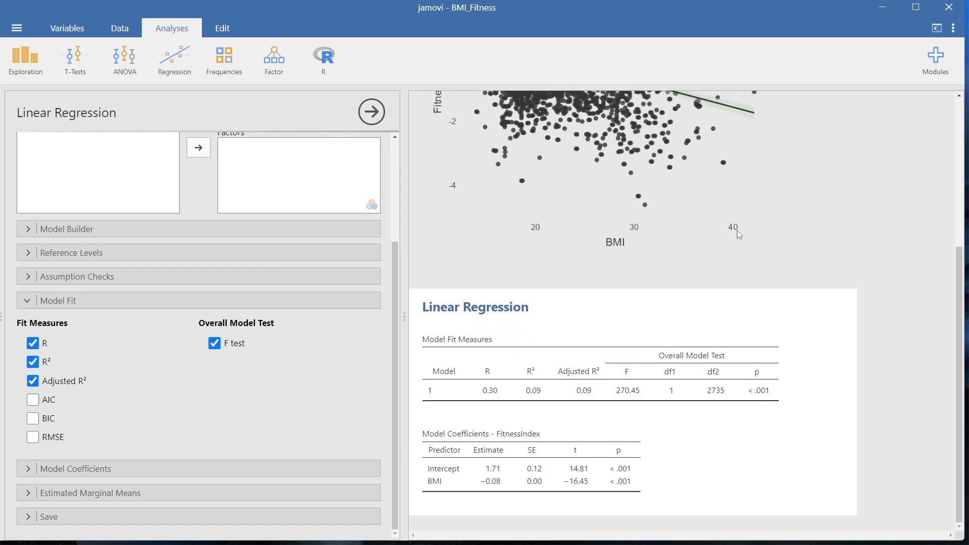
pyautogui.scroll(4, 573, 229)
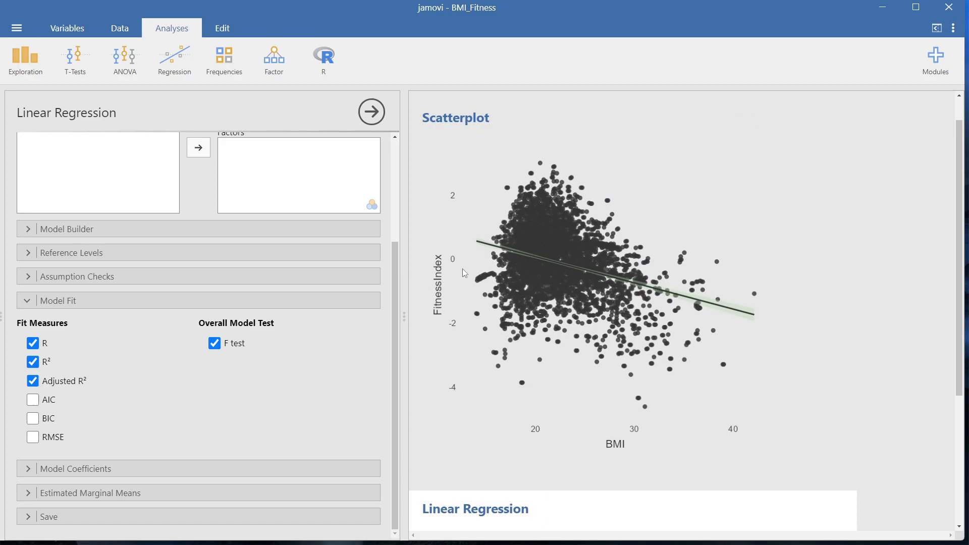
pyautogui.scroll(-4, 462, 270)
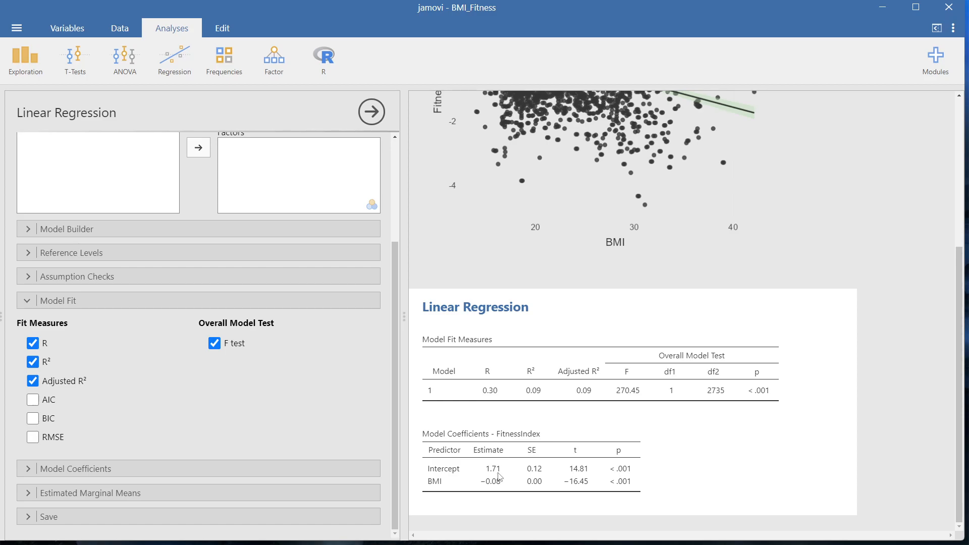
pyautogui.scroll(3, 671, 299)
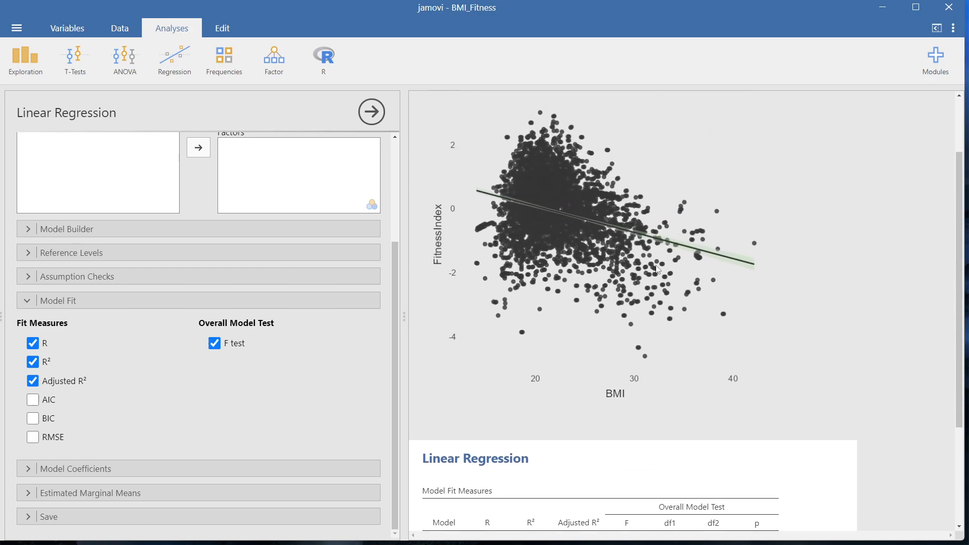
pyautogui.scroll(-3, 657, 270)
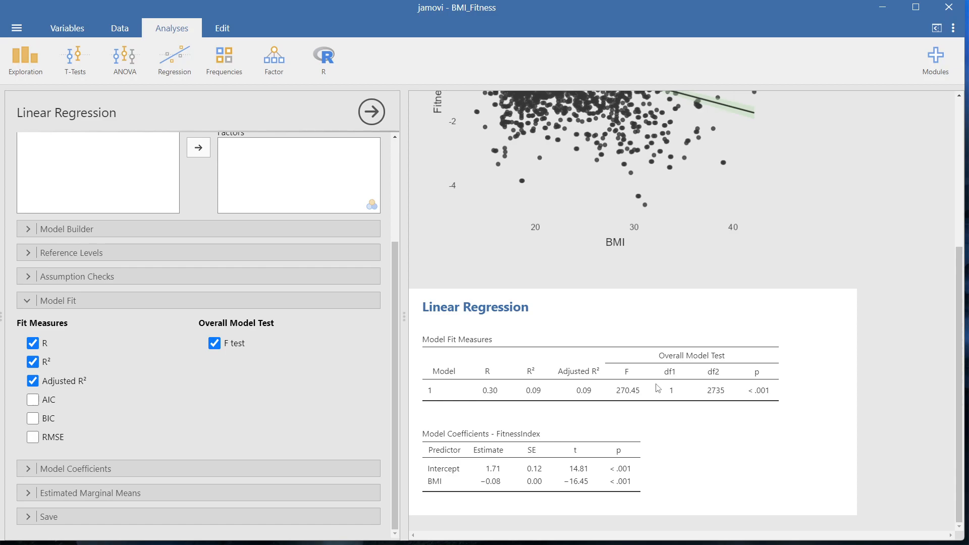
pyautogui.scroll(2, 630, 242)
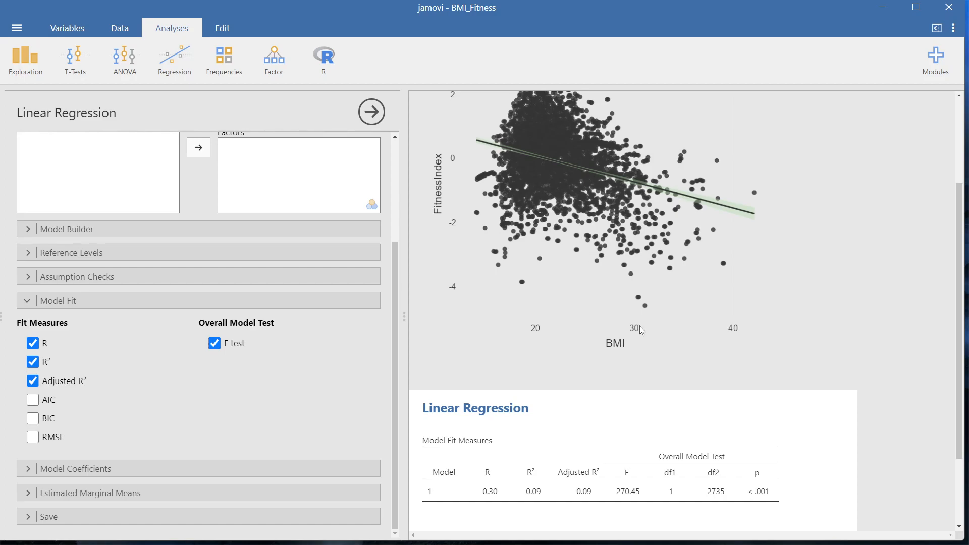
pyautogui.scroll(-2, 644, 326)
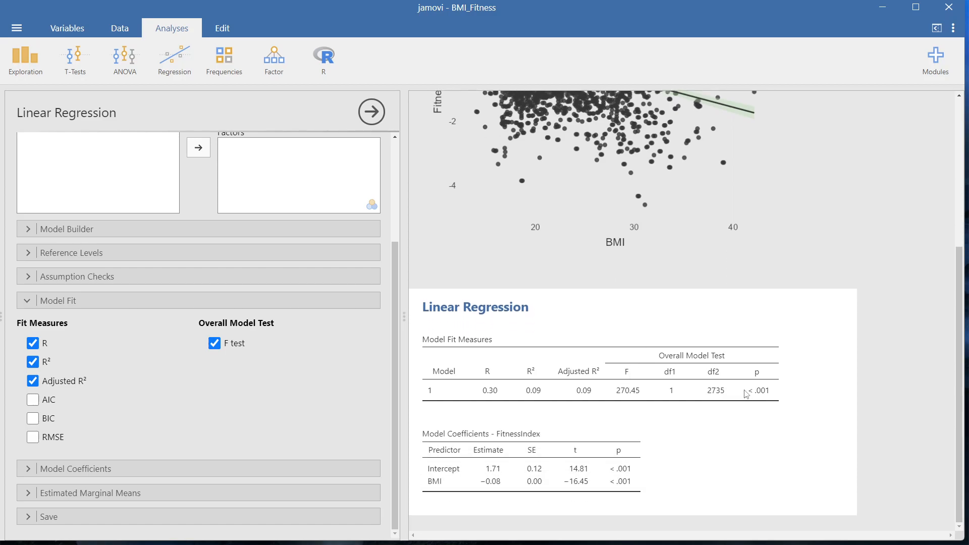
pyautogui.scroll(2, 637, 267)
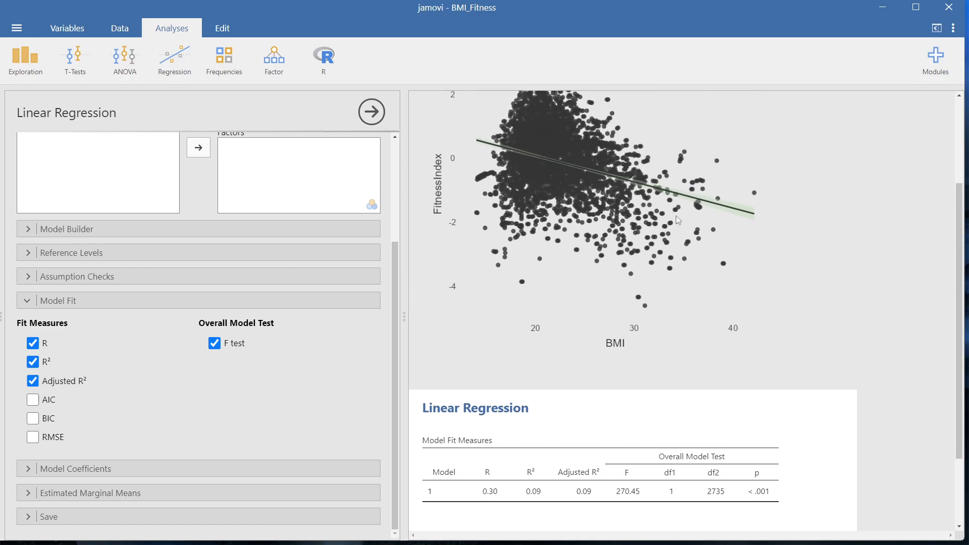
pyautogui.scroll(-2, 677, 219)
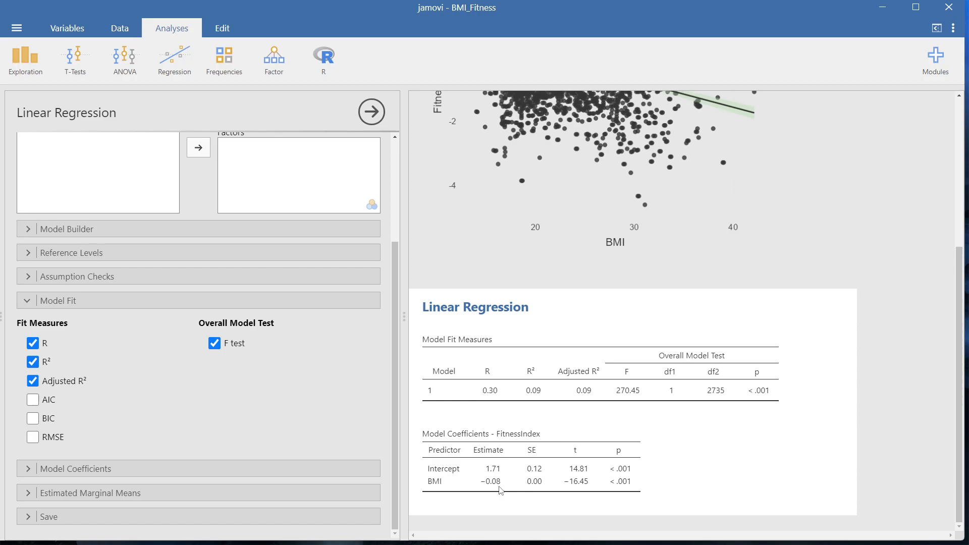
pyautogui.scroll(2, 485, 171)
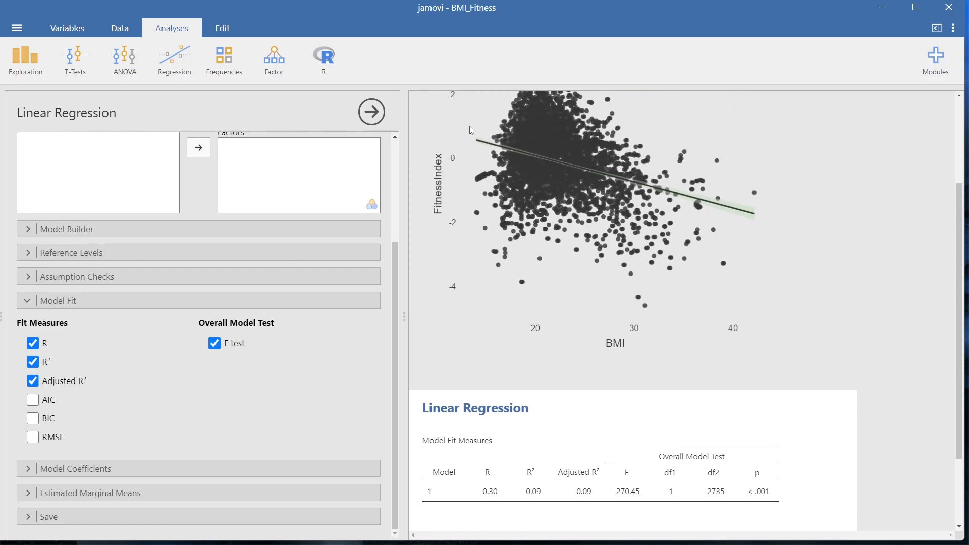
pyautogui.scroll(-2, 508, 331)
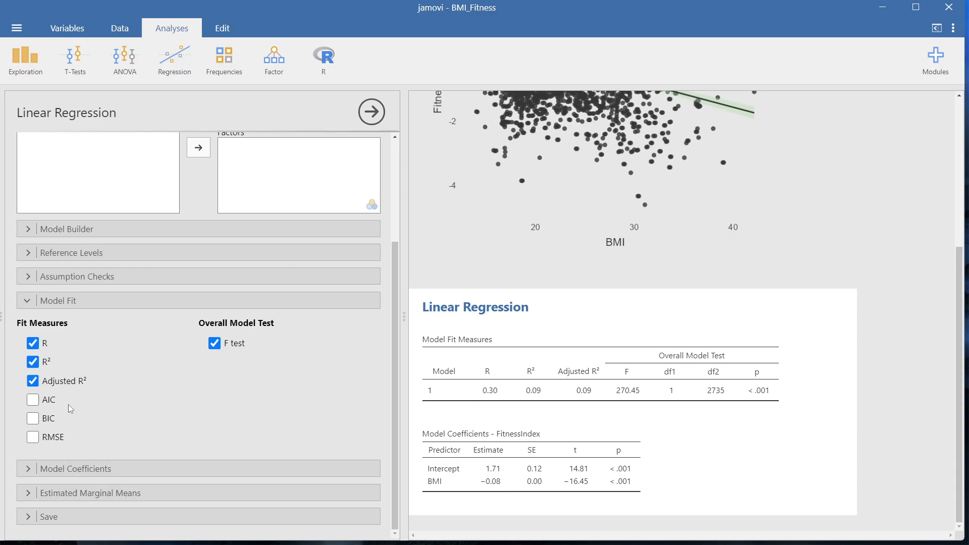
# - Add residual plots from the regression's assumption checks and examine the residuals against fitted values, FitnessIndex and BMI
pyautogui.click(30, 276)
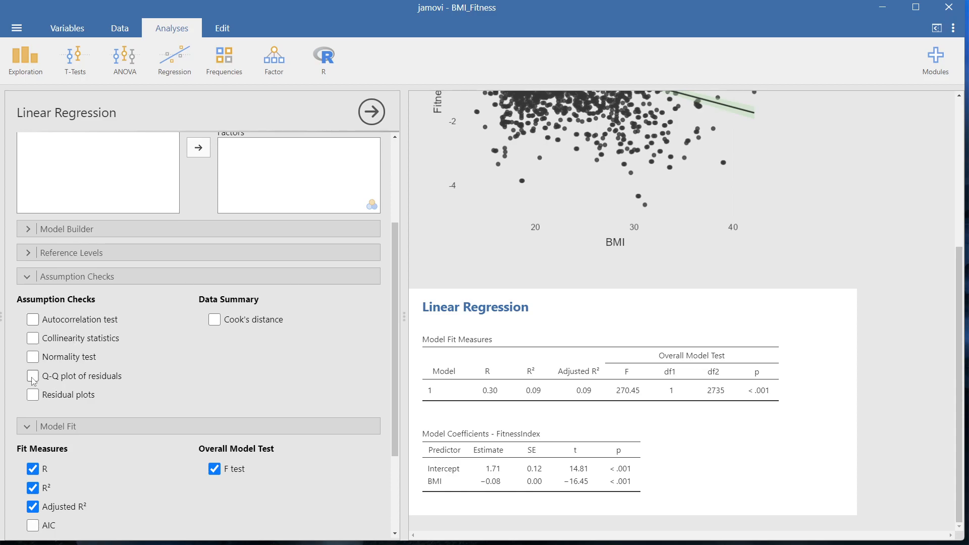
pyautogui.click(33, 396)
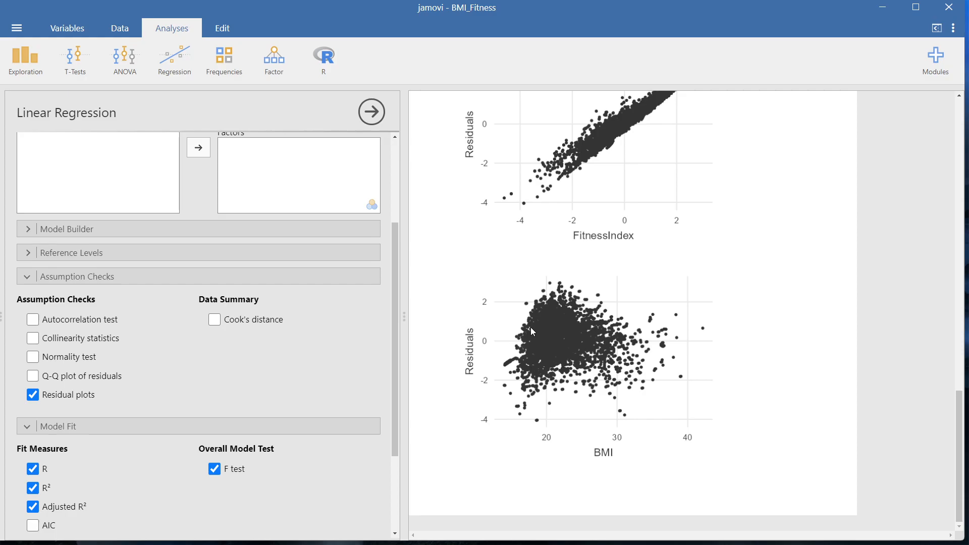
pyautogui.scroll(7, 533, 332)
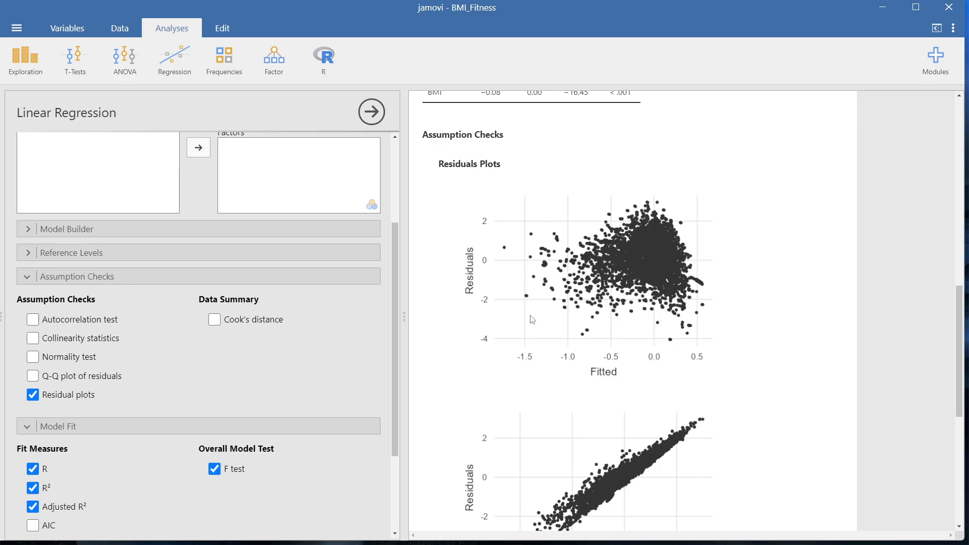
pyautogui.scroll(-7, 532, 320)
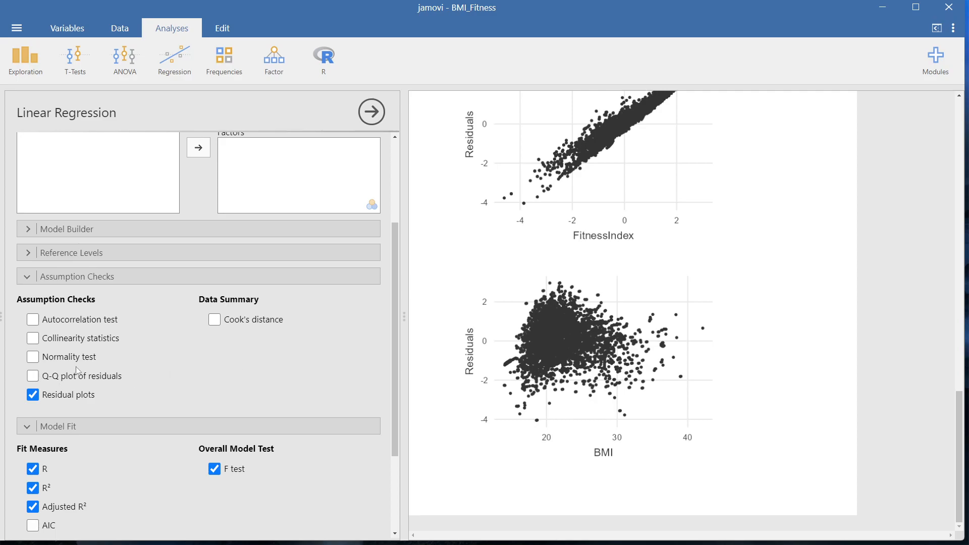
pyautogui.scroll(-3, 86, 363)
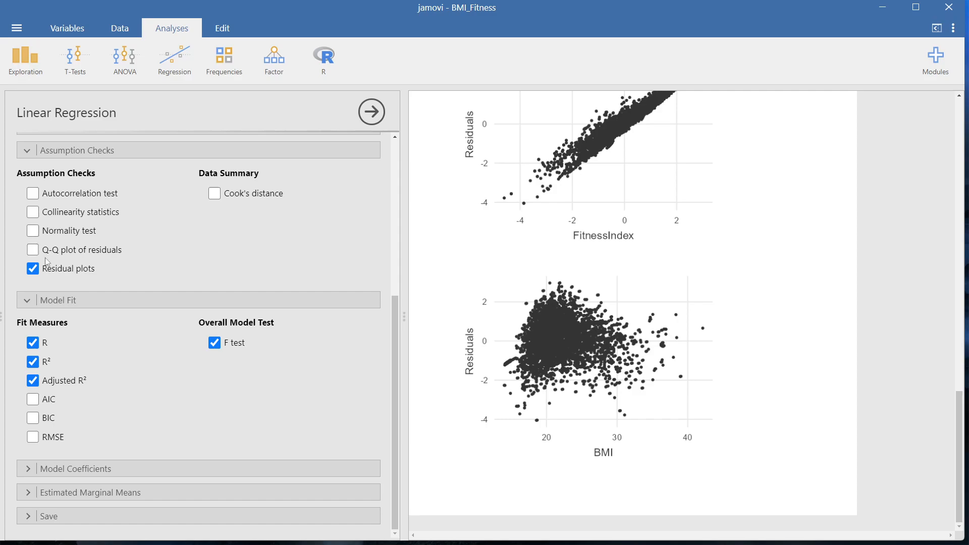
# - Save the linear regression's predicted values and residuals as new variables in the dataset
pyautogui.click(136, 516)
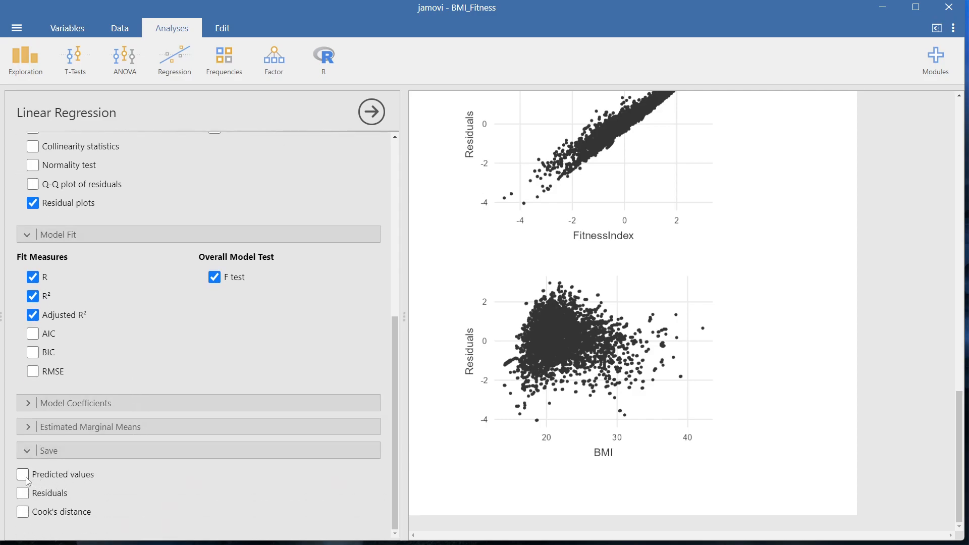
pyautogui.click(25, 477)
pyautogui.click(26, 495)
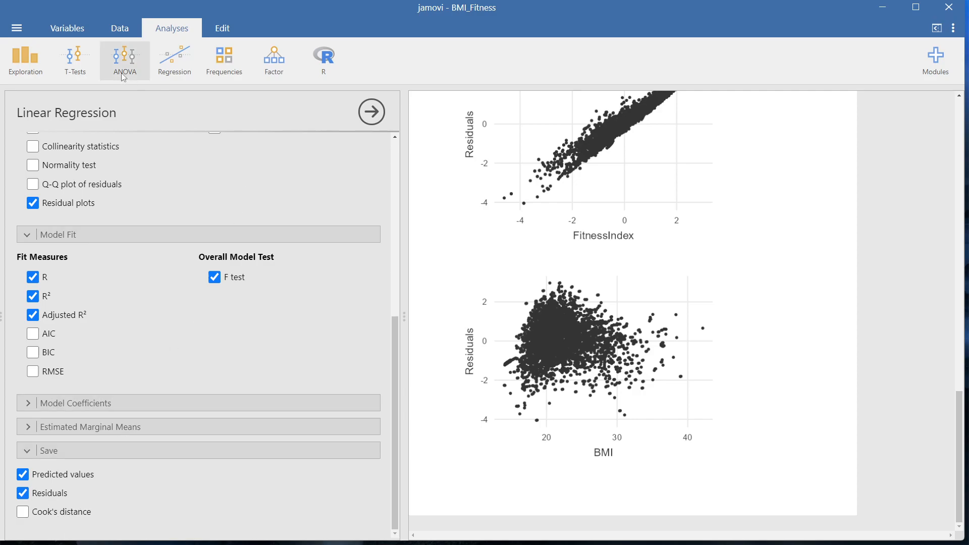
pyautogui.click(31, 62)
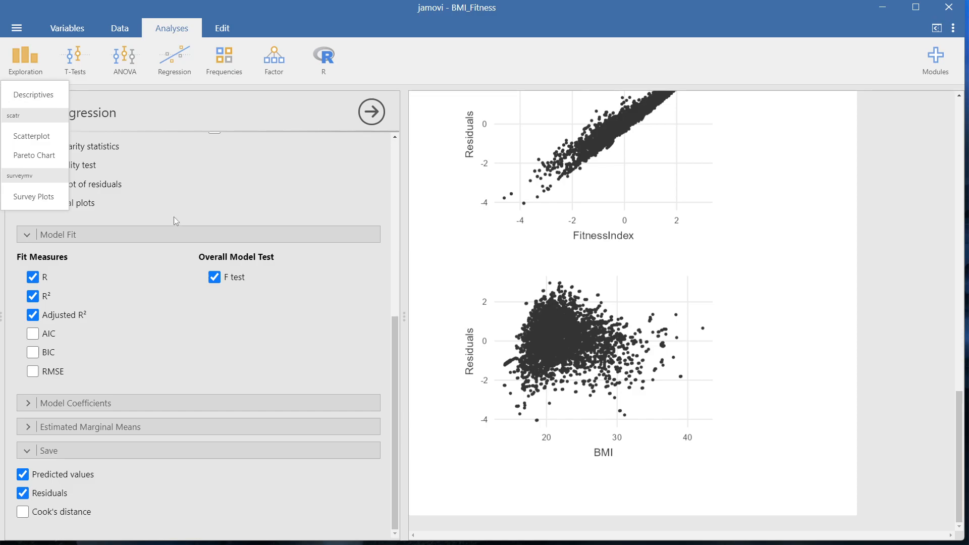
pyautogui.click(181, 199)
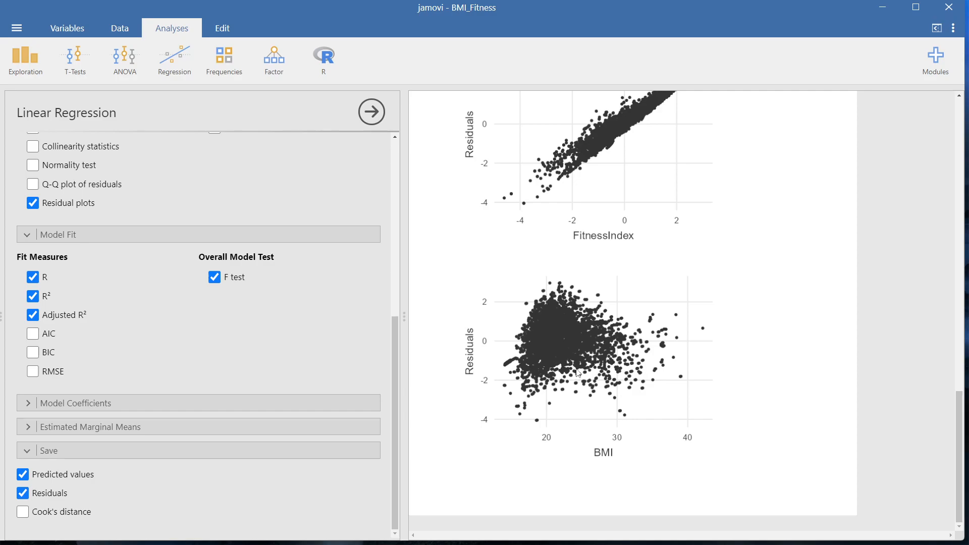
# - Create a Descriptives analysis for the saved Residuals variable and add a histogram of it
pyautogui.click(35, 63)
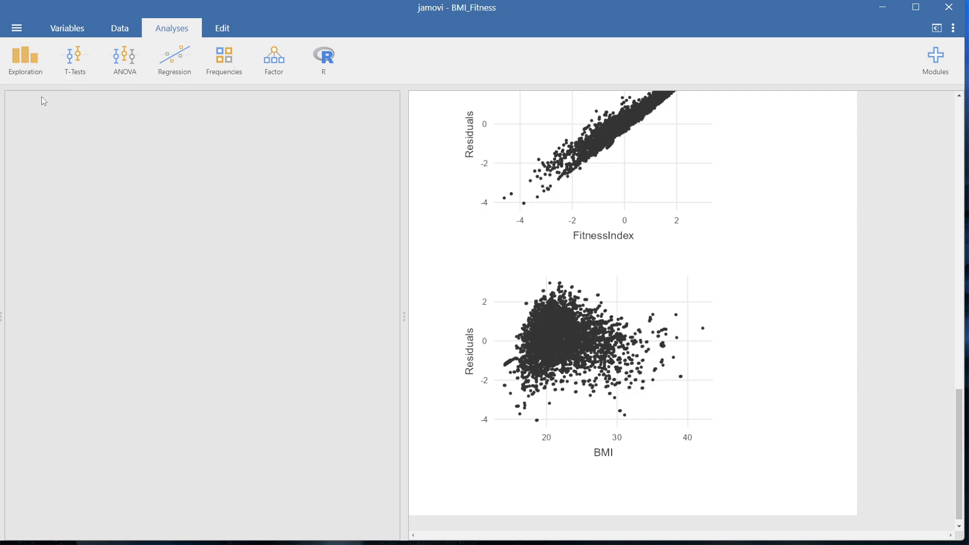
pyautogui.click(45, 101)
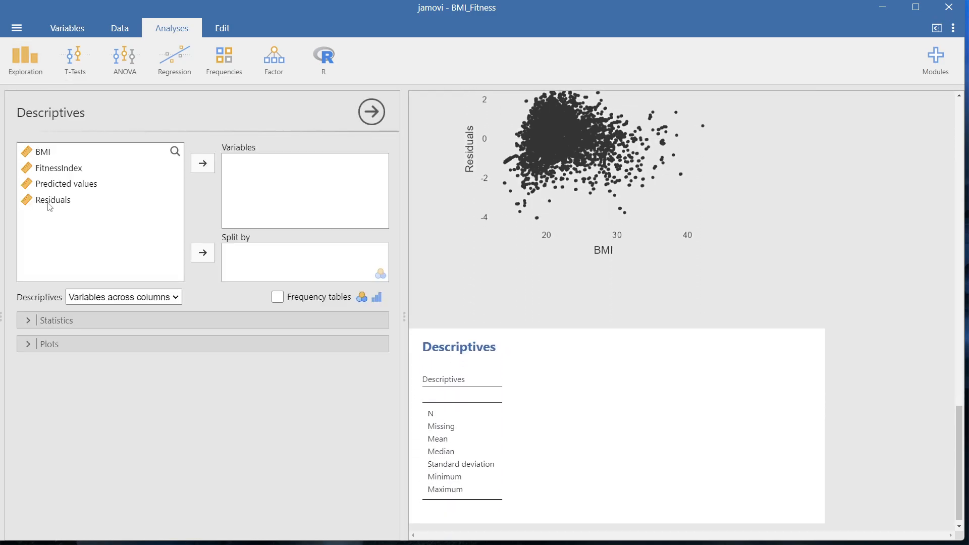
pyautogui.click(50, 205)
pyautogui.click(202, 163)
pyautogui.click(31, 347)
pyautogui.click(32, 387)
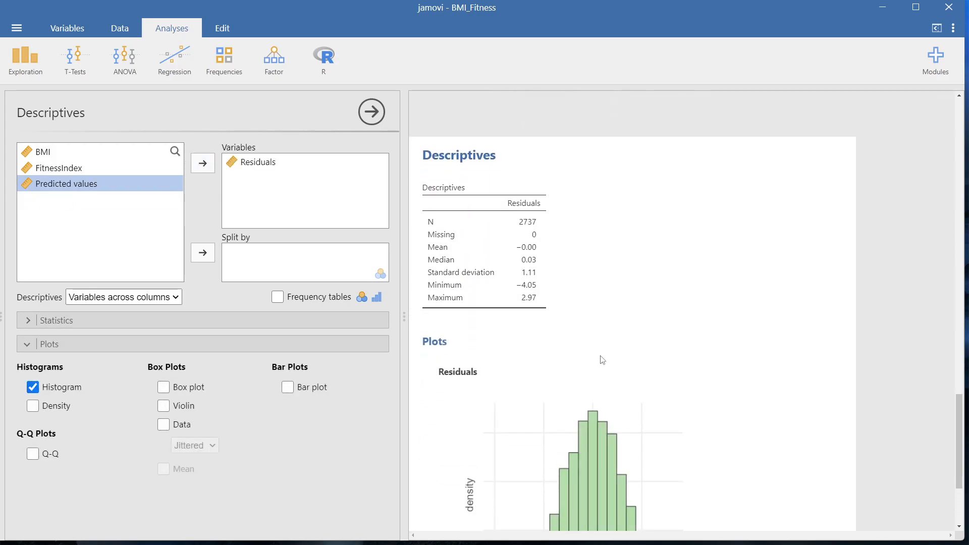
pyautogui.scroll(-3, 597, 358)
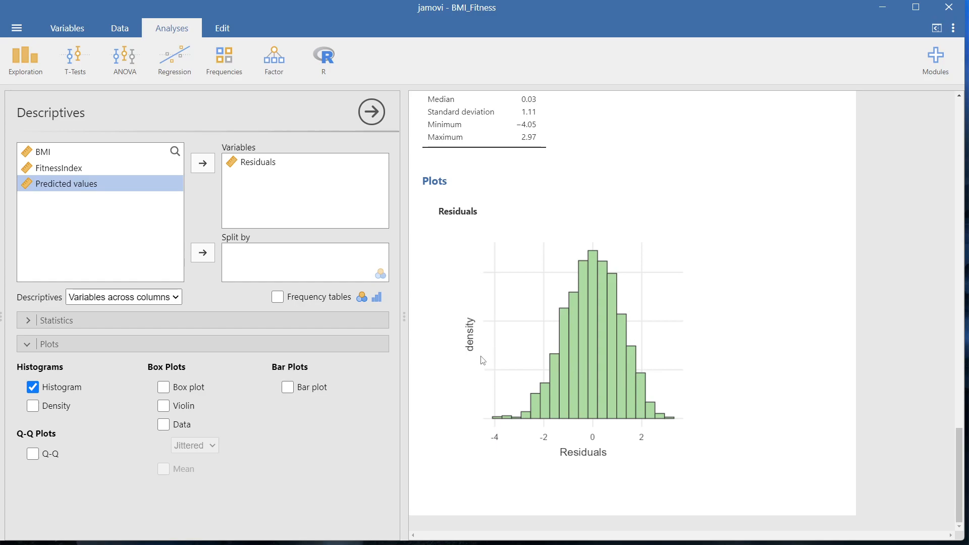
# - Create a scatterplot with Predicted values on the x-axis, Residuals on the y-axis and a linear regression line
pyautogui.click(34, 68)
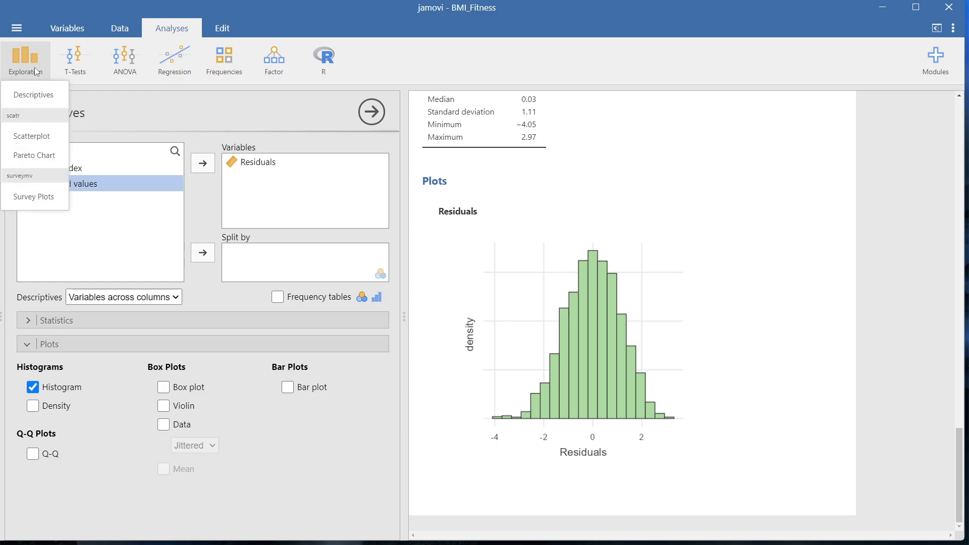
pyautogui.click(29, 133)
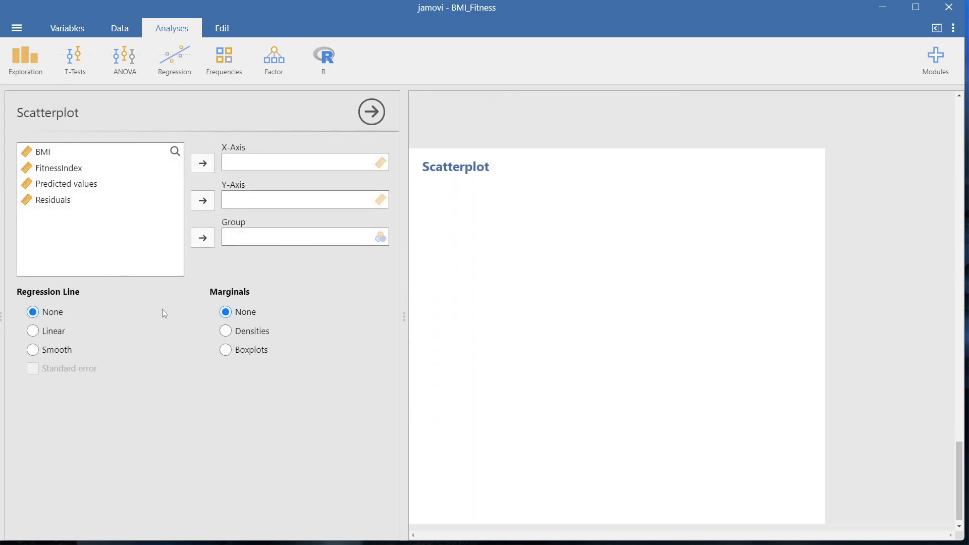
pyautogui.click(88, 188)
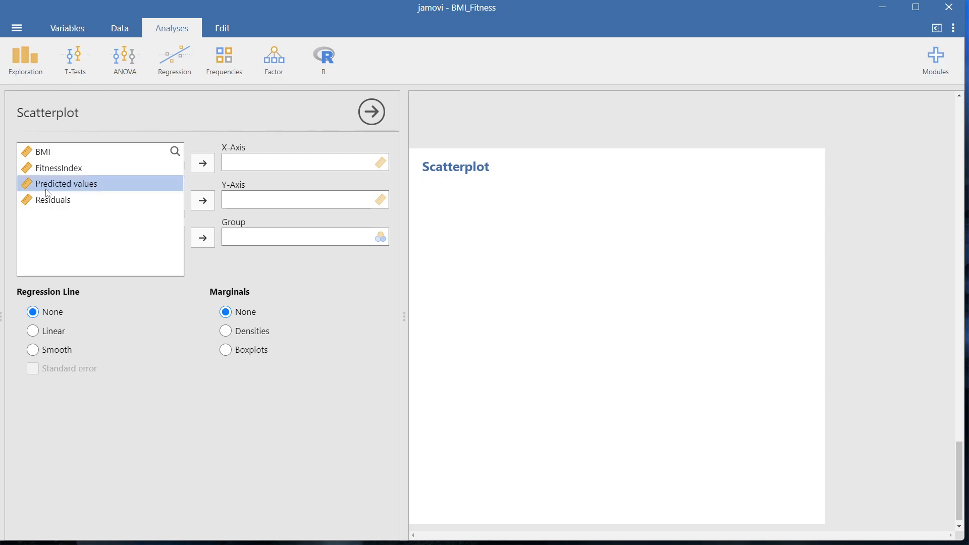
pyautogui.click(203, 163)
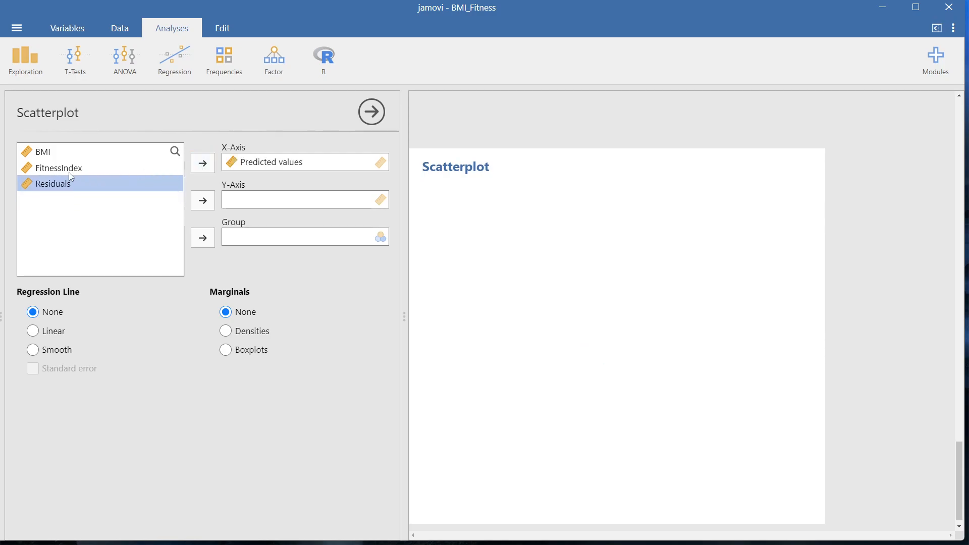
pyautogui.click(204, 202)
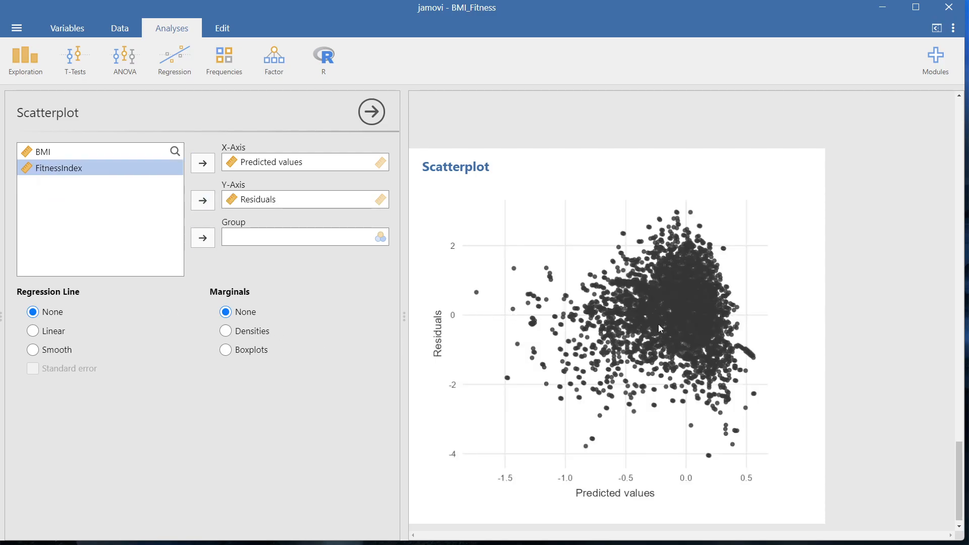
pyautogui.click(53, 336)
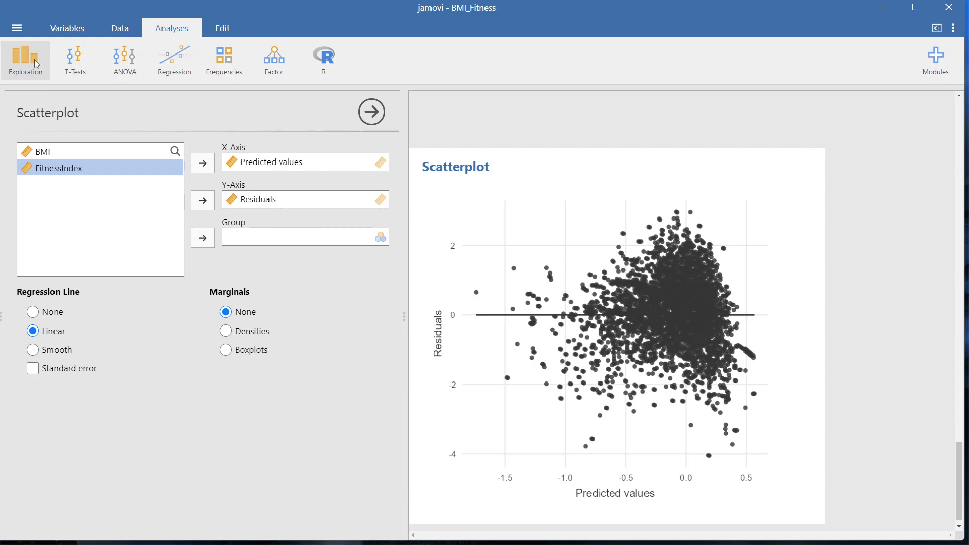
# - Examine the saved predicted values and residuals columns alongside BMI and FitnessIndex in the data sheet
pyautogui.click(120, 28)
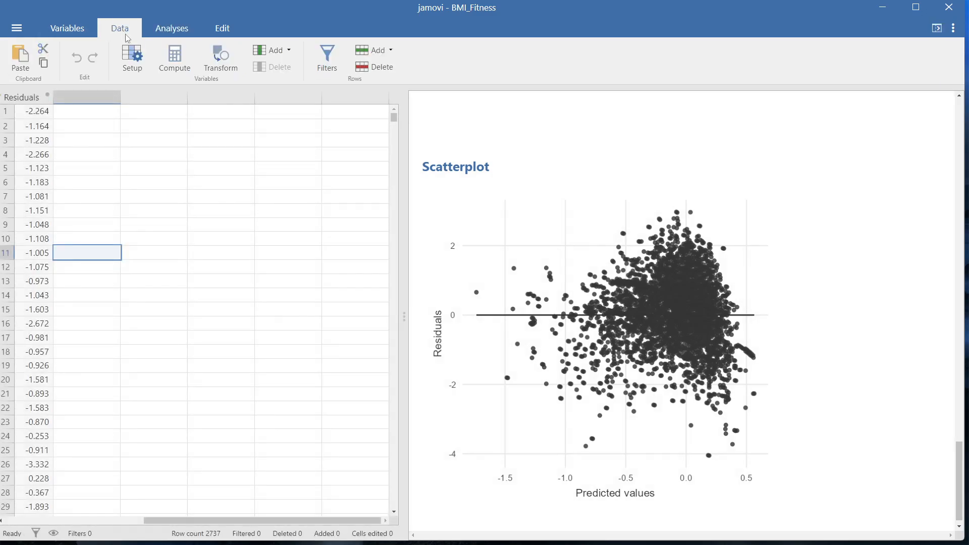
pyautogui.moveTo(188, 521); pyautogui.dragTo(75, 519)
pyautogui.moveTo(167, 523); pyautogui.dragTo(141, 521)
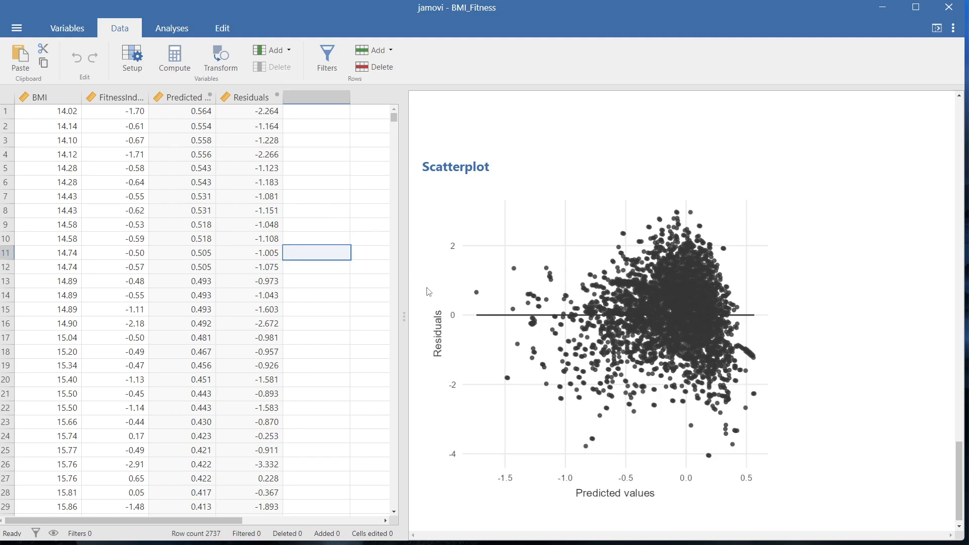
# - Reopen the linear regression, add the normality test to its assumption checks and compare it with the residuals histogram
pyautogui.scroll(10, 639, 255)
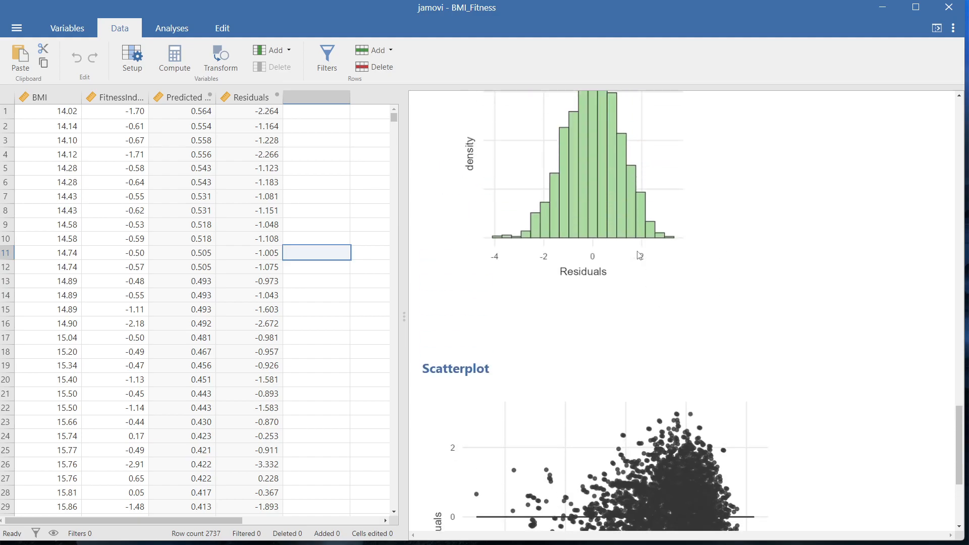
pyautogui.scroll(-15, 626, 247)
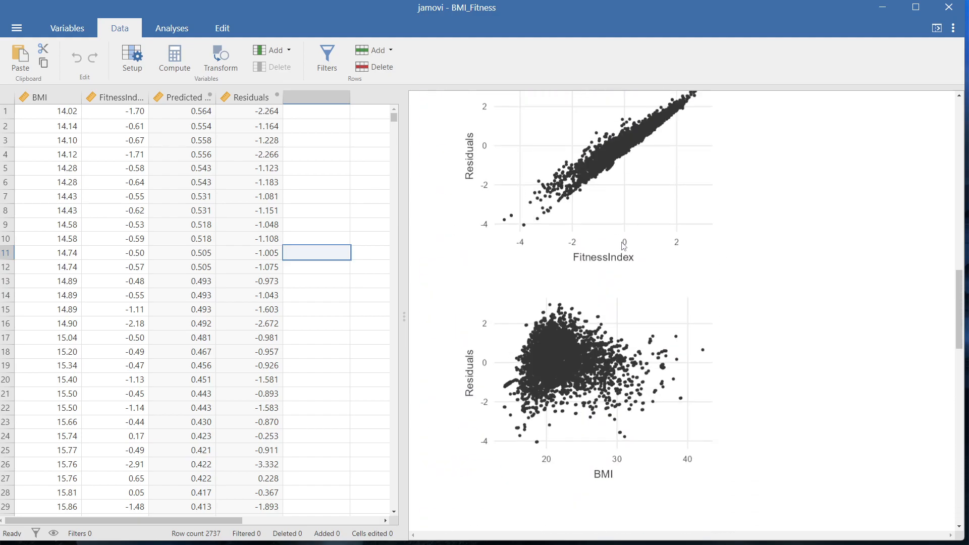
pyautogui.click(624, 246)
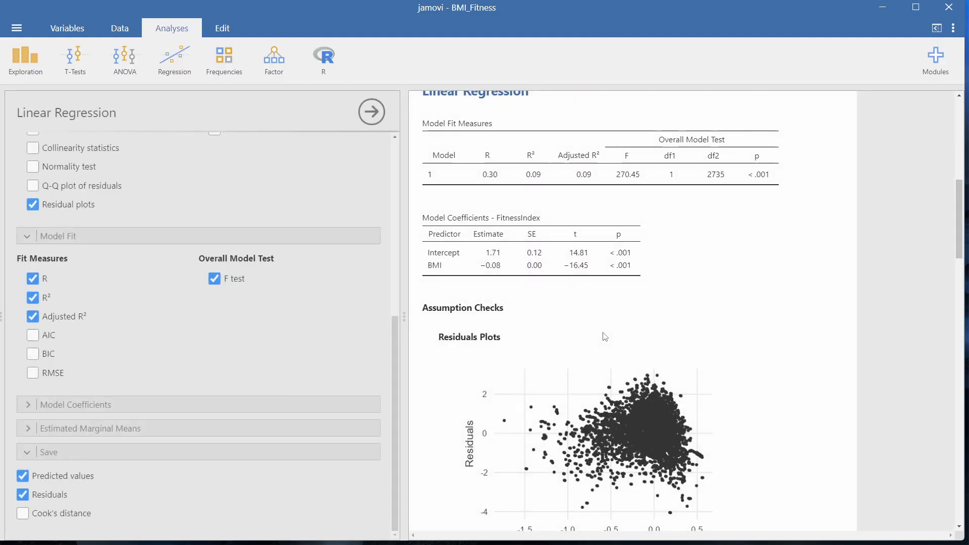
pyautogui.click(33, 166)
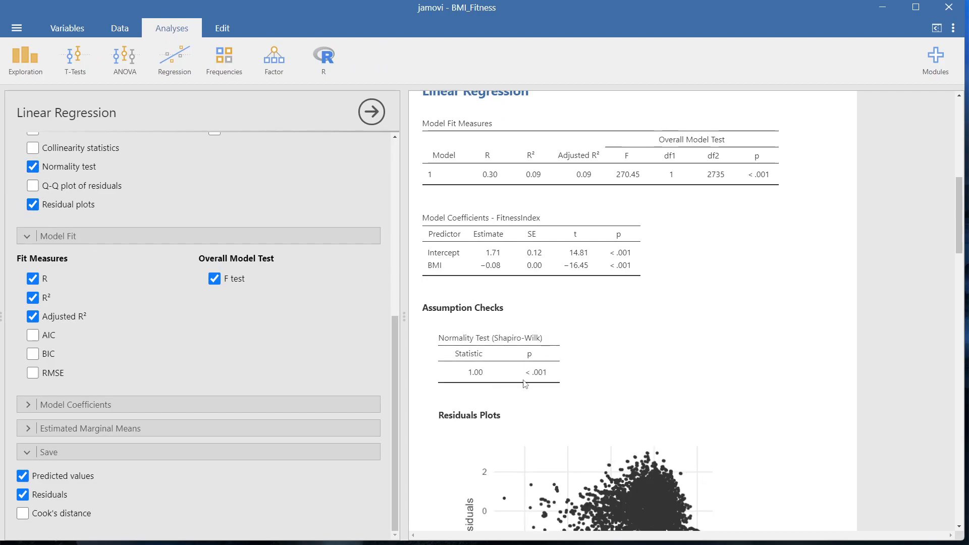
pyautogui.scroll(-2, 610, 370)
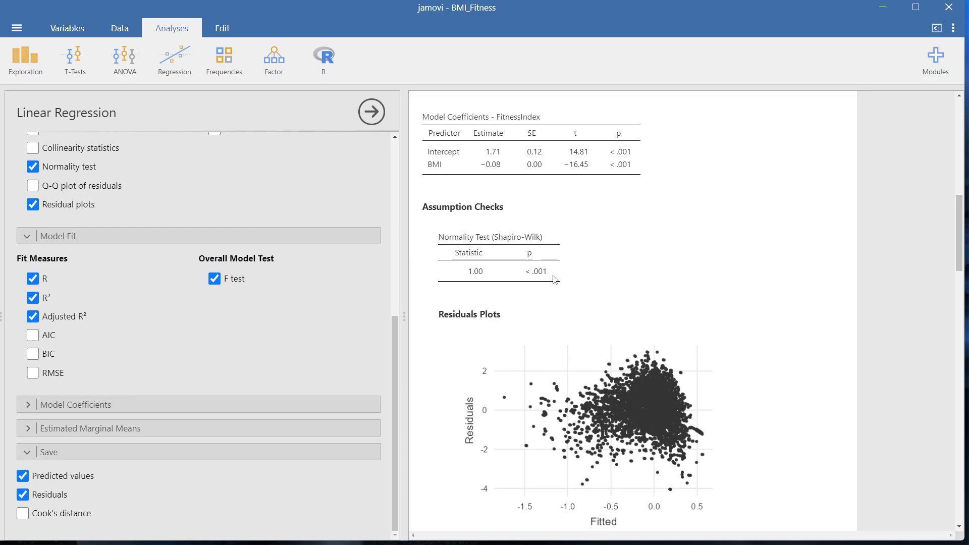
pyautogui.scroll(-15, 556, 279)
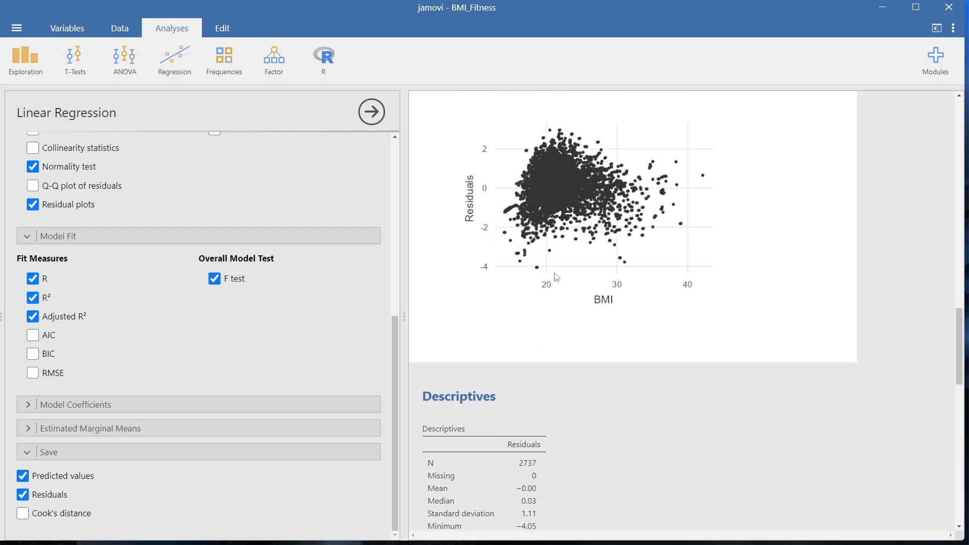
pyautogui.scroll(-6, 556, 277)
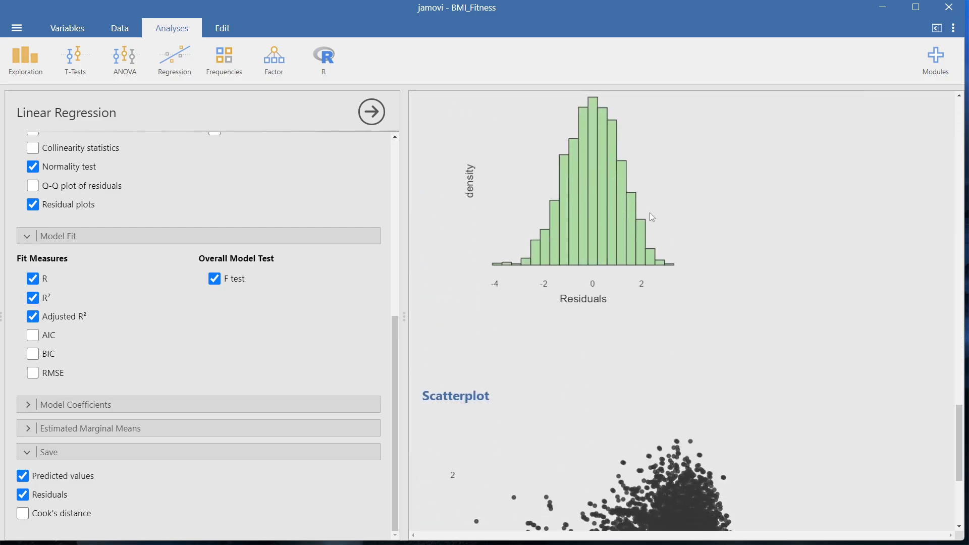
# - Add a Q-Q plot of residuals to the regression and review it against the normality test, residuals histogram and residuals scatterplot
pyautogui.click(33, 186)
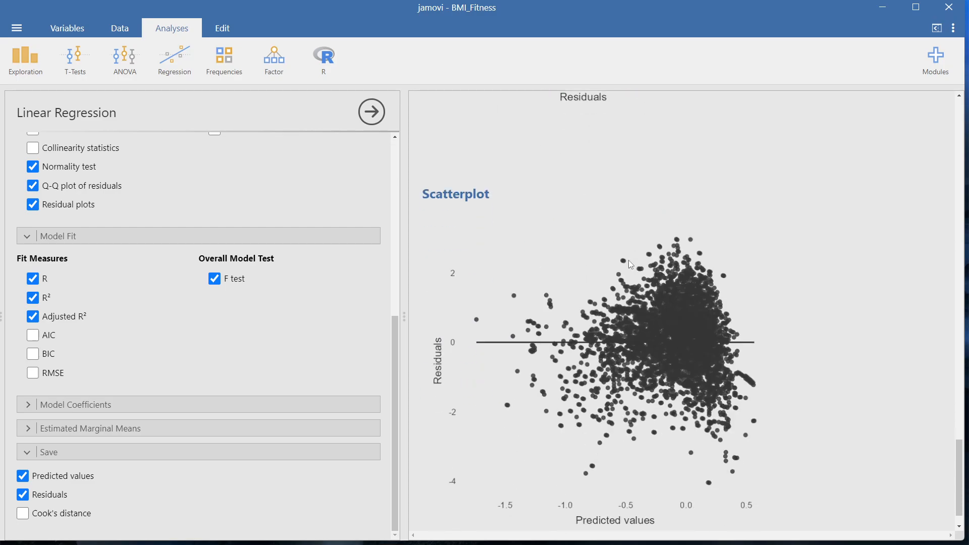
pyautogui.scroll(12, 629, 260)
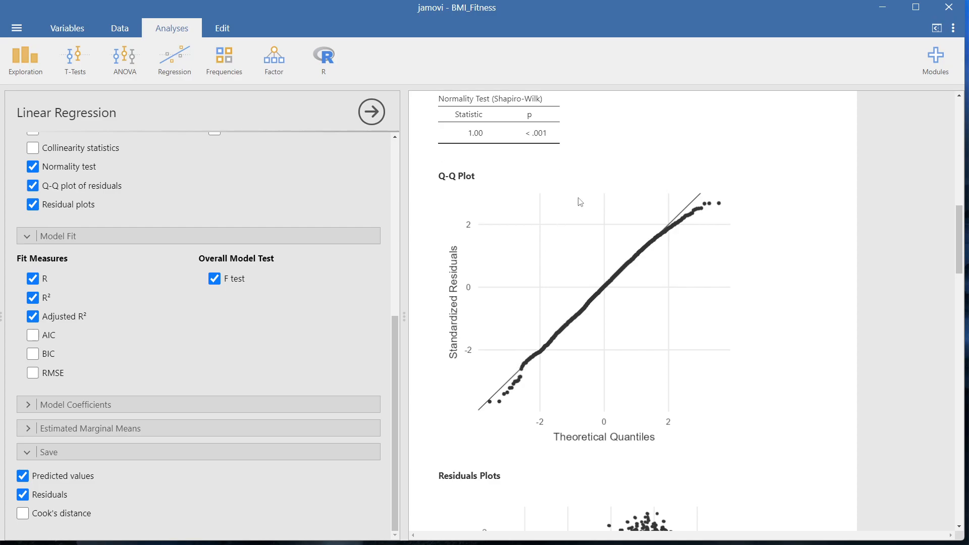
pyautogui.scroll(-2, 580, 200)
pyautogui.scroll(3, 581, 200)
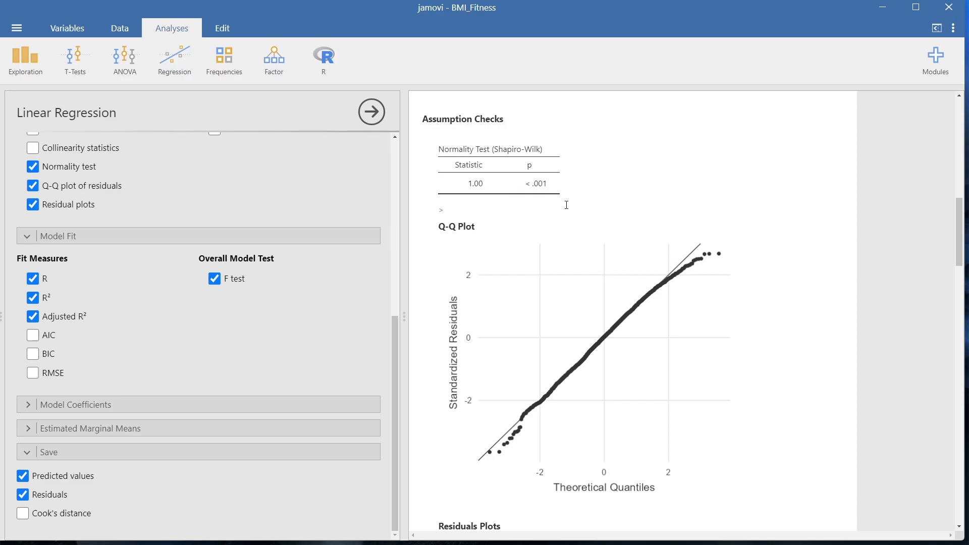
pyautogui.scroll(-15, 616, 274)
pyautogui.scroll(-8, 617, 274)
pyautogui.scroll(5, 620, 265)
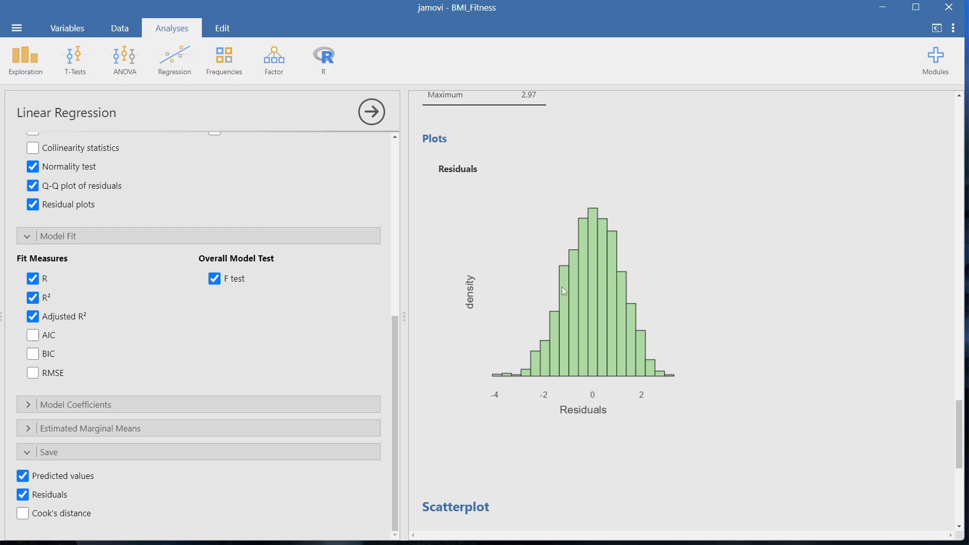
pyautogui.scroll(-6, 564, 292)
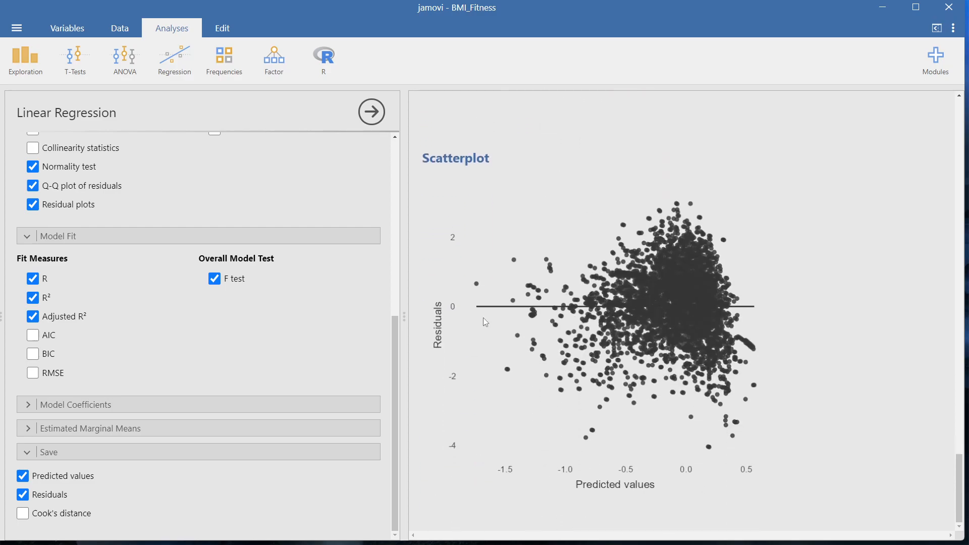